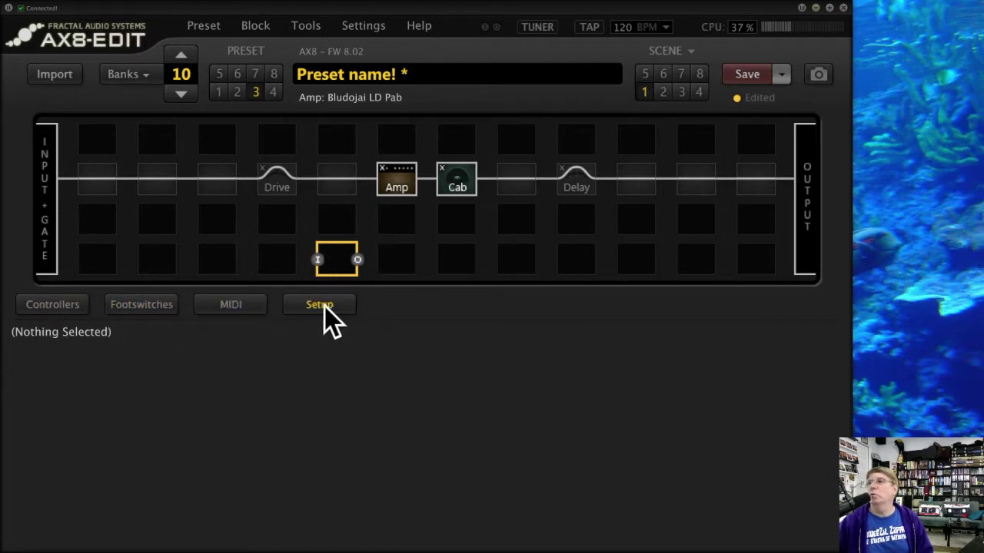
Step: Open the output EQ settings and view the Out 2 and Out 1 pages
drag(336, 261, 339, 186)
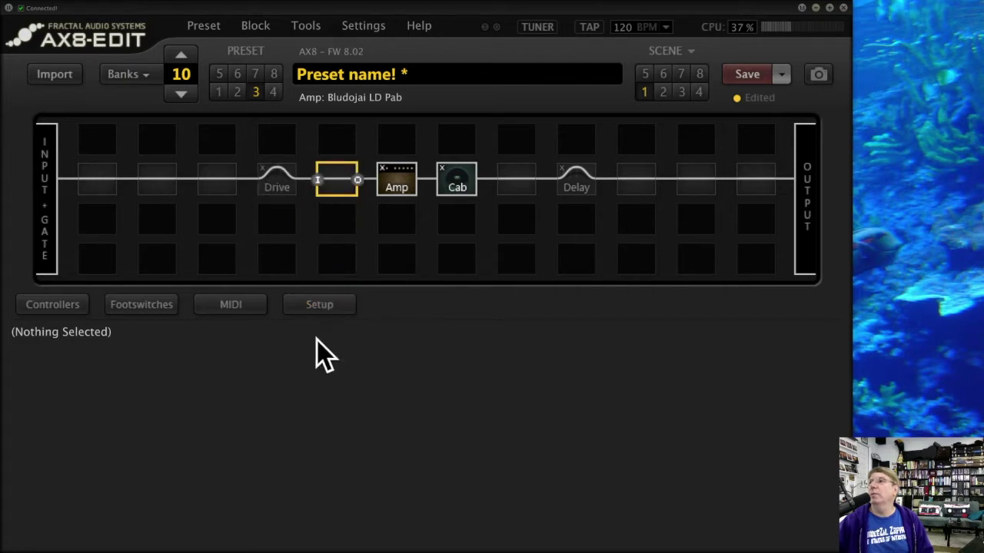
click(317, 305)
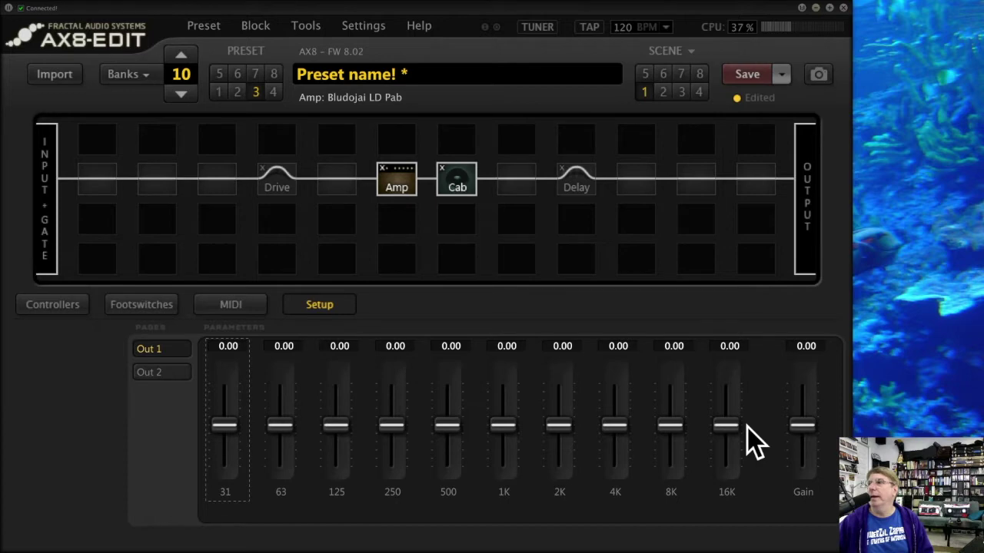
click(164, 375)
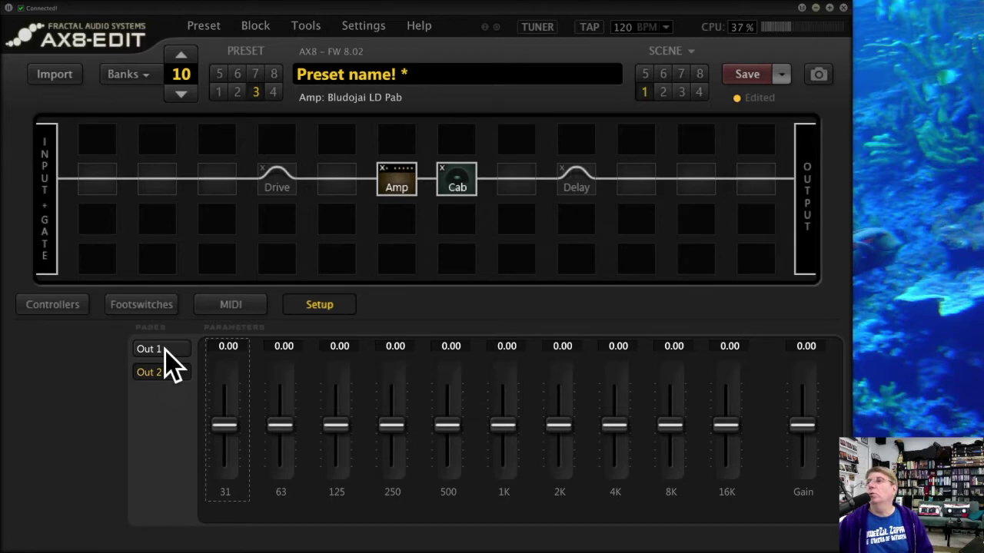
click(165, 351)
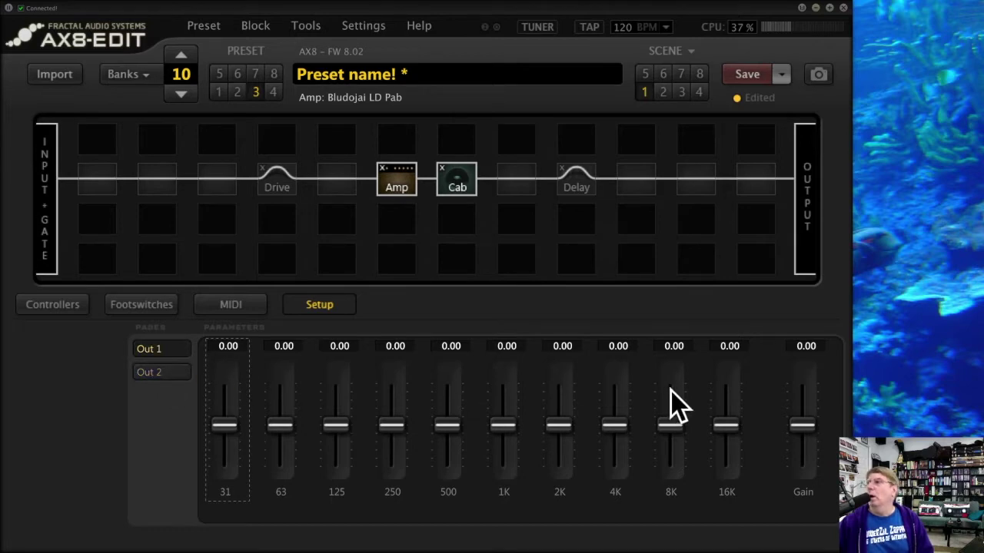
Step: Try Out 1 with the gain at 0.48 and the 16K band at -12.00, resetting each to 0.00
mouse_move(800, 424)
mouse_down()
mouse_move(800, 415)
mouse_move(800, 434)
mouse_move(800, 421)
mouse_up()
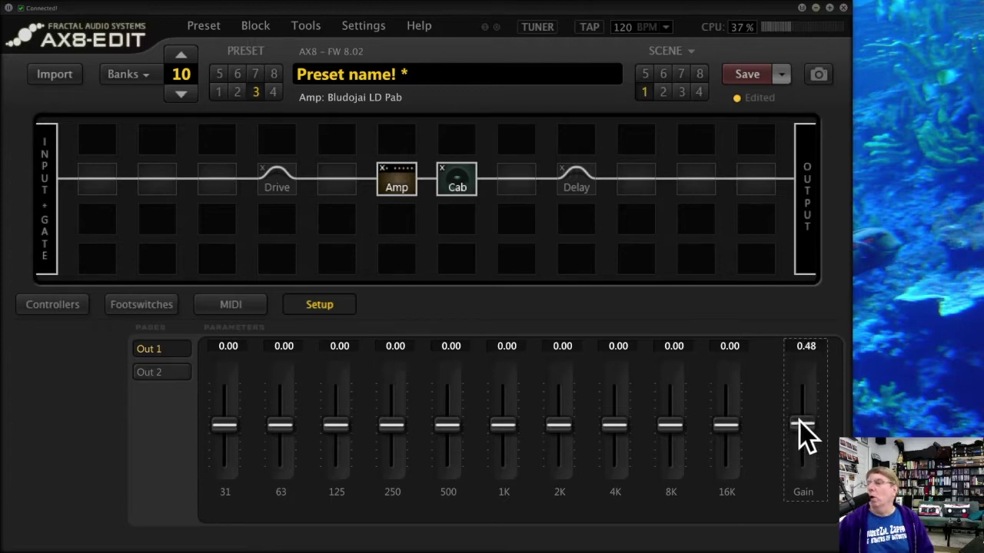
mouse_move(800, 422)
mouse_down()
mouse_move(799, 436)
mouse_move(800, 409)
mouse_move(801, 423)
mouse_up()
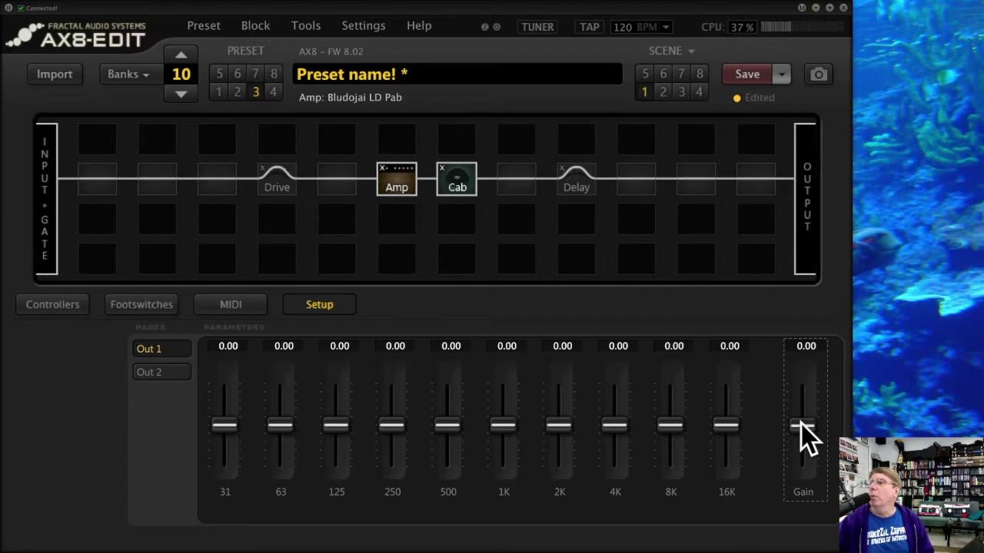
drag(721, 425, 728, 461)
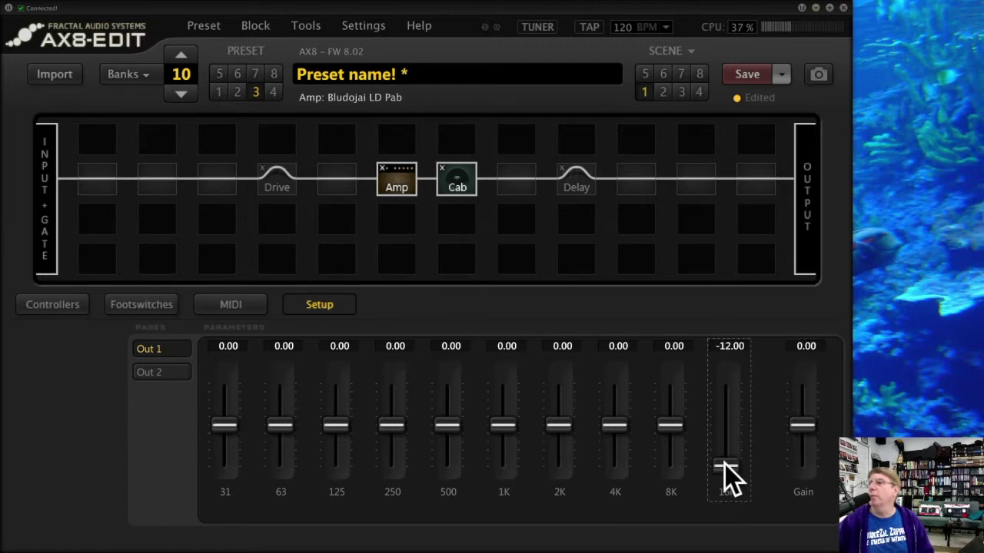
double_click(724, 464)
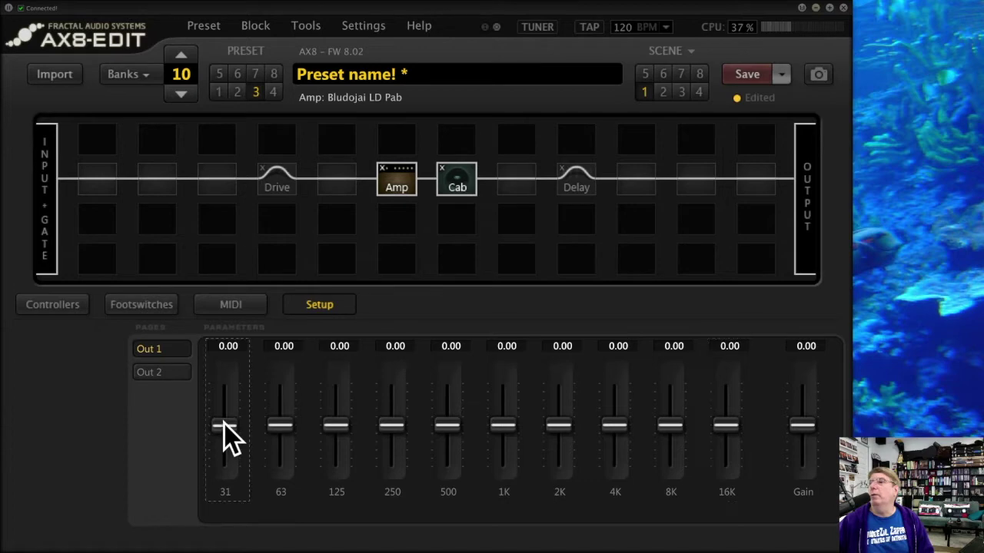
Step: Cut Out 1's 31, 63 and 16K bands to -12.00 and its 8K band to about -5.04
drag(224, 425, 228, 545)
drag(279, 425, 281, 542)
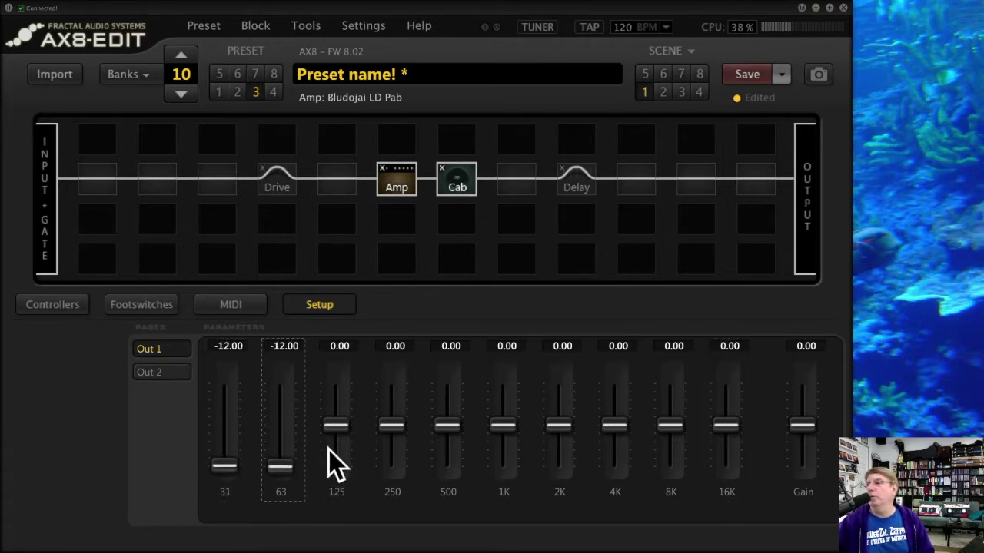
drag(726, 425, 709, 545)
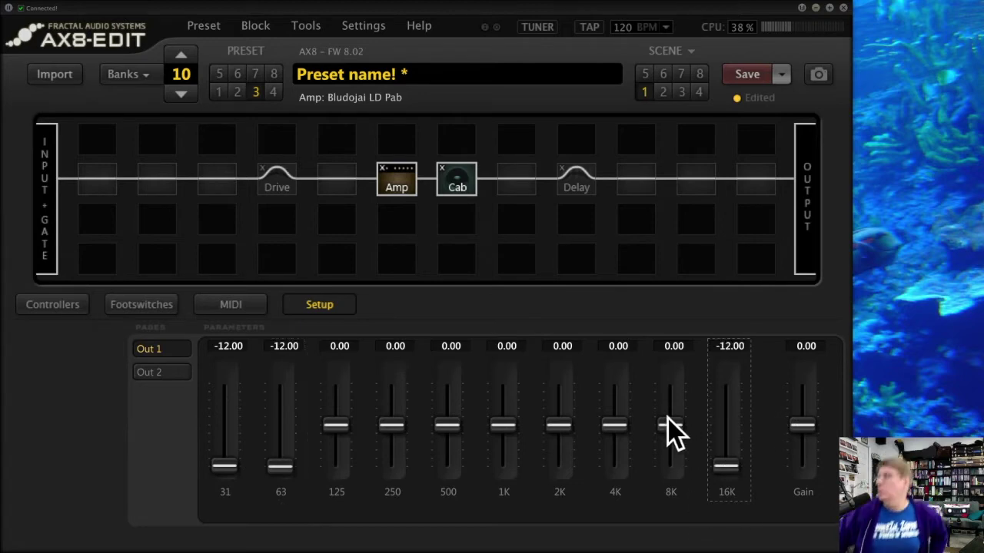
drag(668, 418, 674, 440)
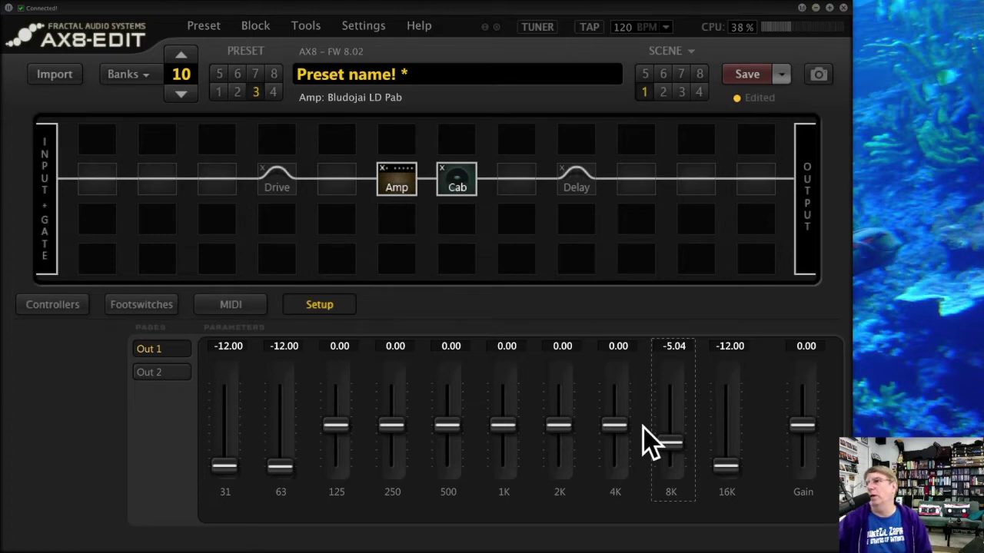
Step: Reset the 31, 63, 8K and 16K bands of Out 1 to 0.00
double_click(224, 463)
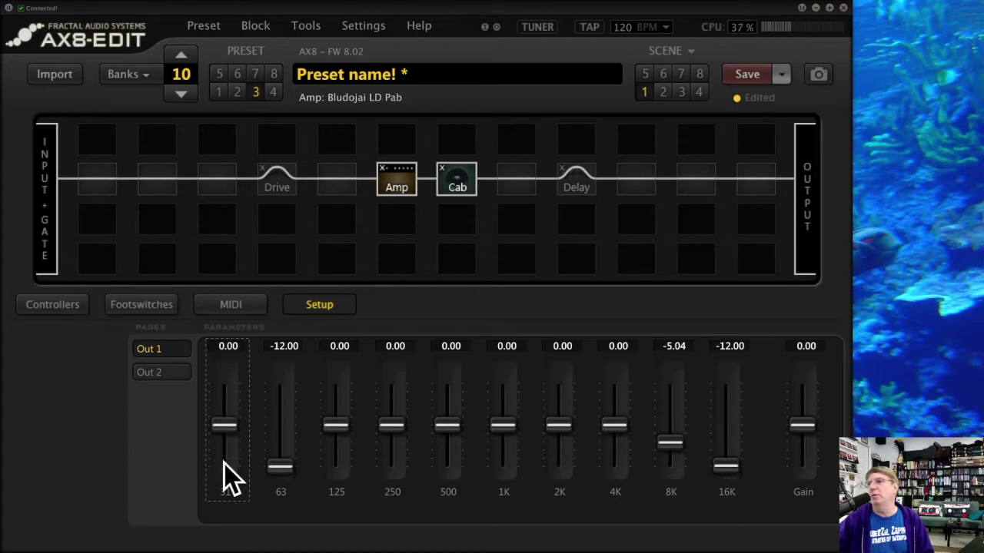
double_click(277, 465)
click(677, 442)
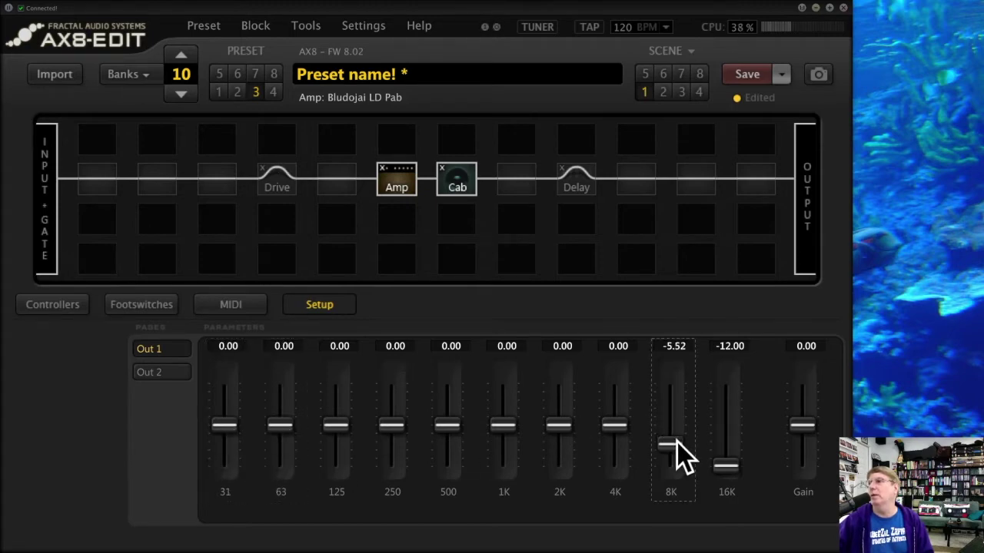
double_click(677, 441)
double_click(721, 463)
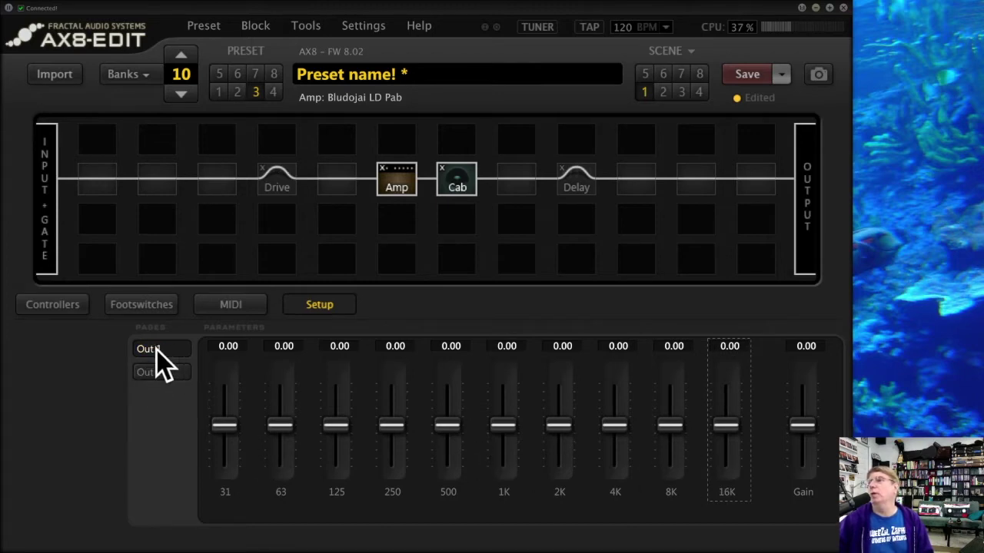
Step: Look through the Out 2 equalizer, the scene MIDI program changes and the preset footswitch assignments
click(171, 372)
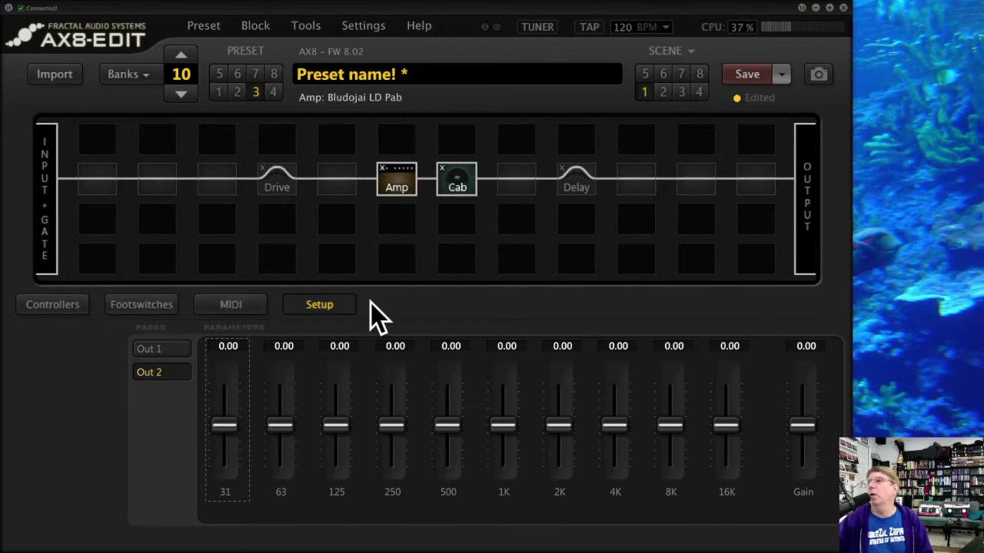
click(232, 307)
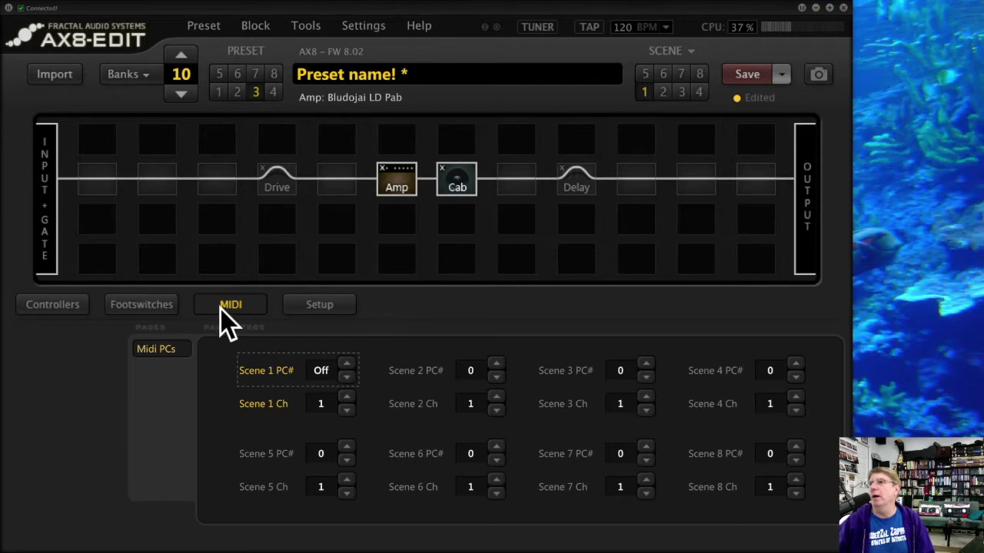
click(142, 303)
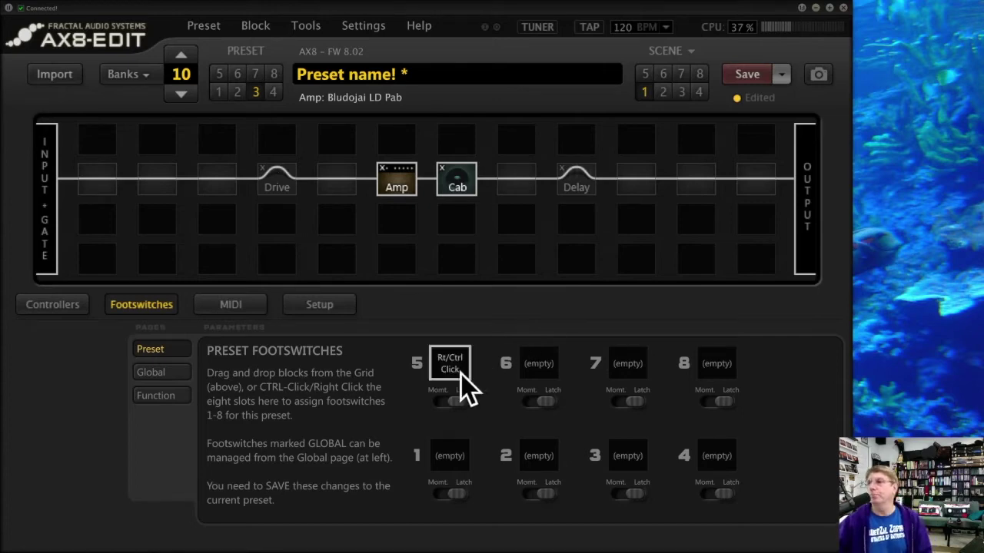
click(456, 495)
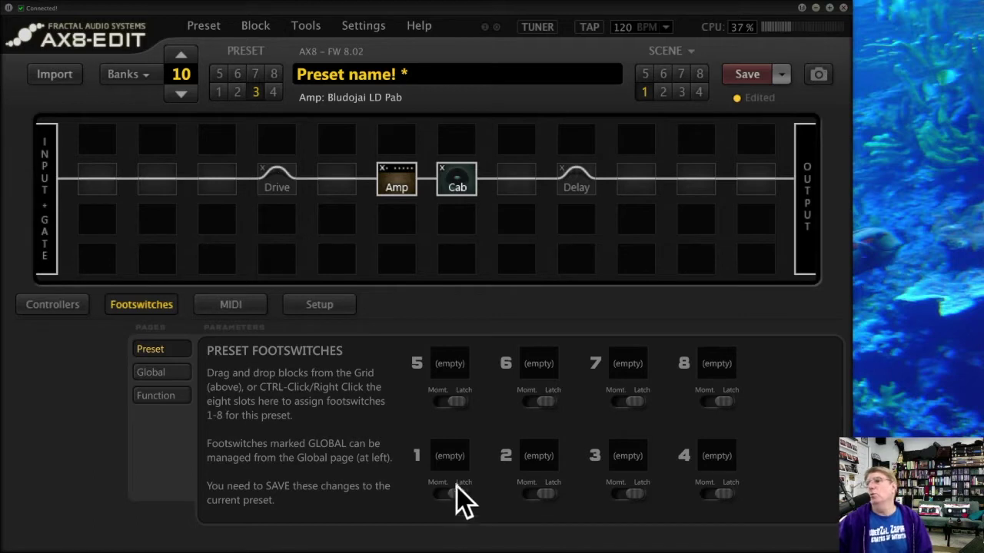
click(458, 464)
Step: Insert a Rotary block directly before the Drive block and assign it to preset footswitch 1 in momentary mode
right_click(218, 192)
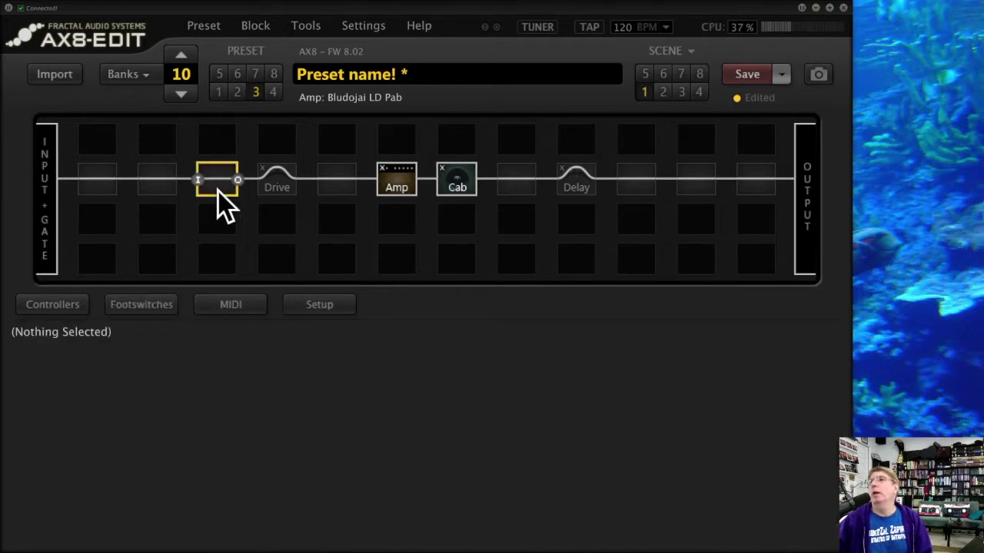
click(305, 499)
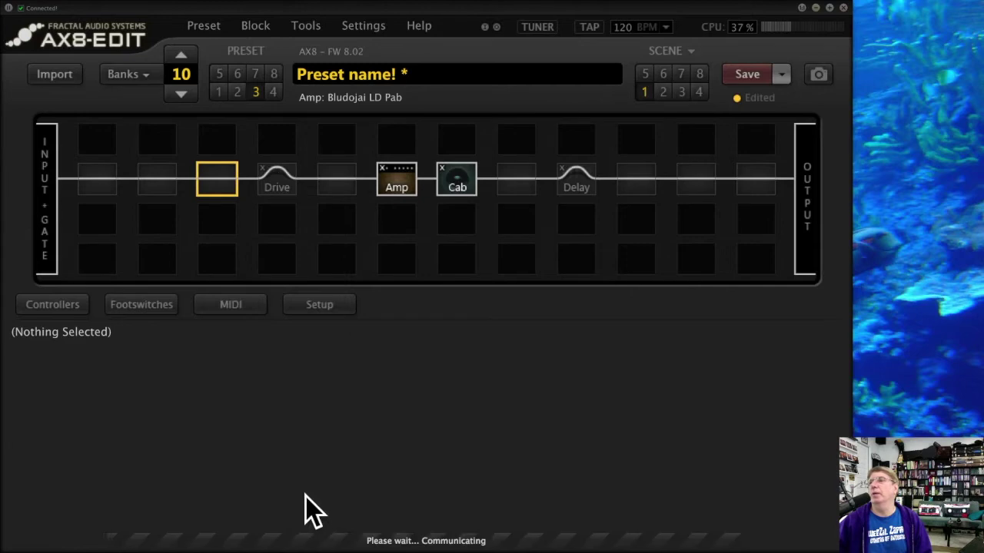
click(161, 299)
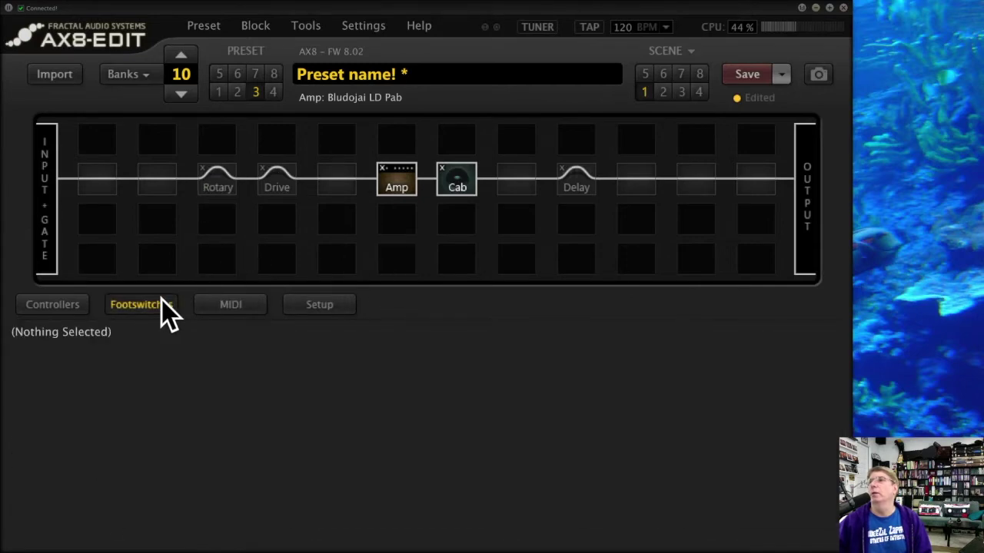
right_click(455, 454)
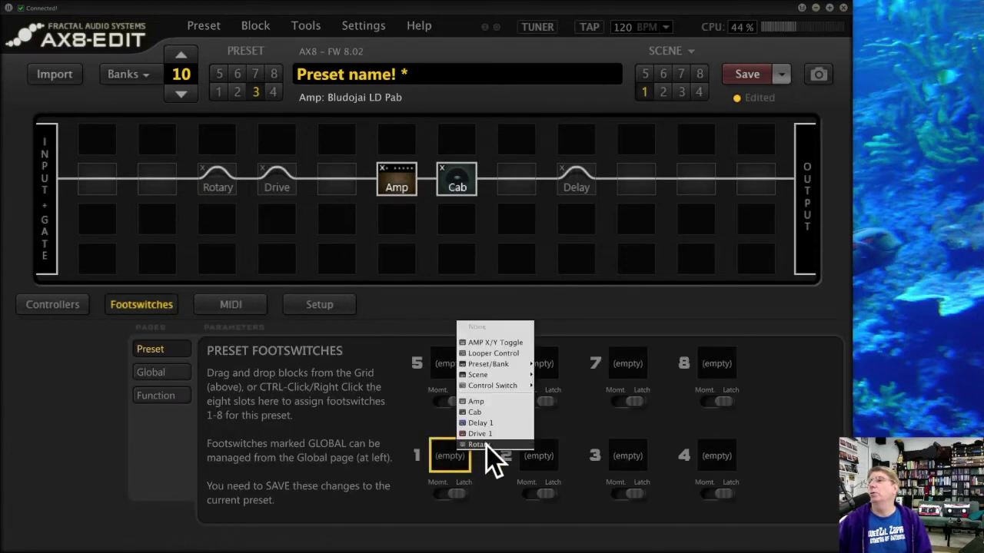
click(484, 444)
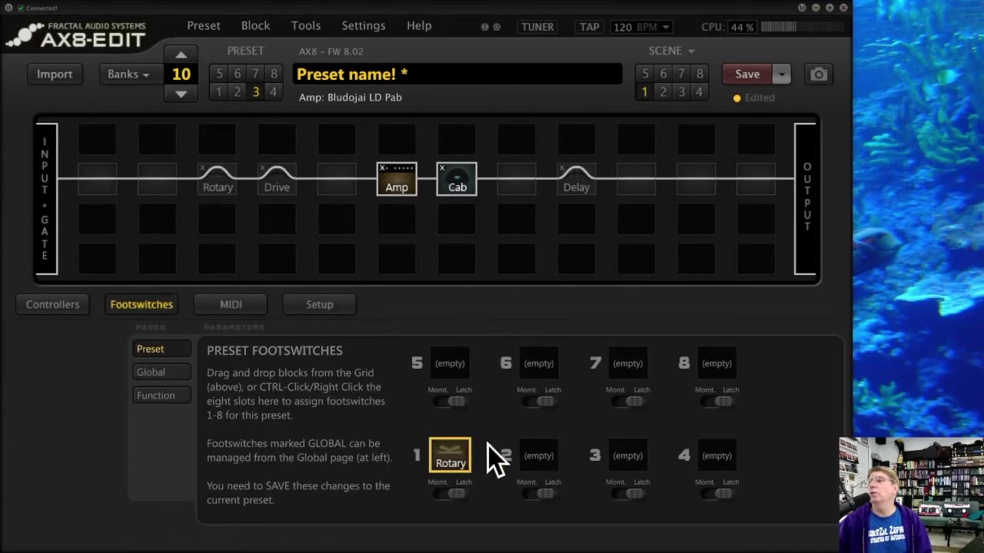
click(459, 495)
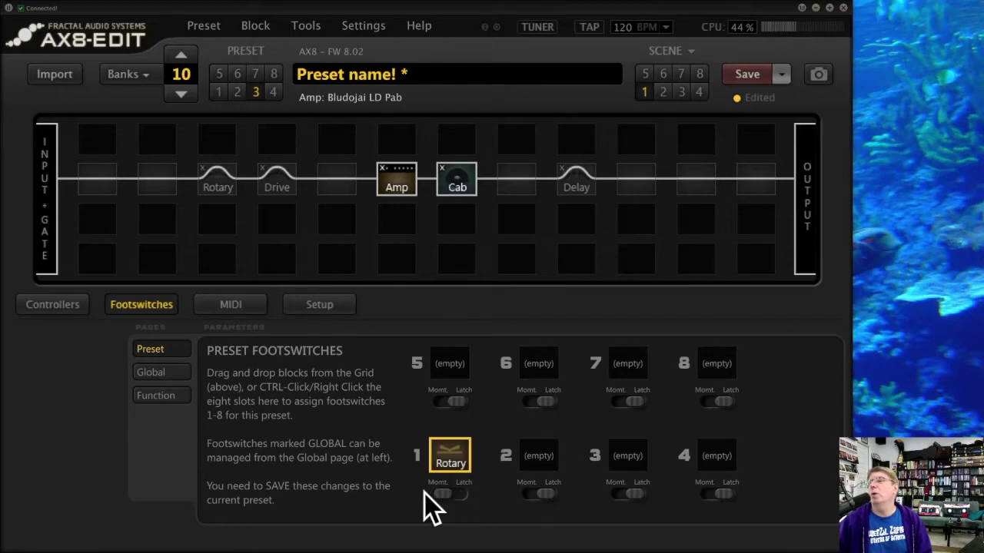
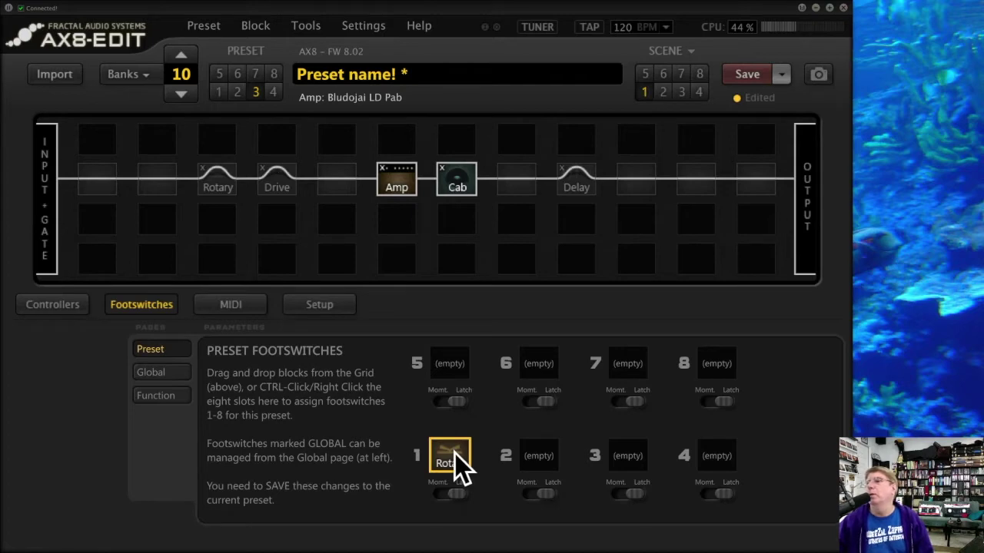
Step: Replace the Rotary block before Drive with a Tremolo/Panner block
right_click(454, 453)
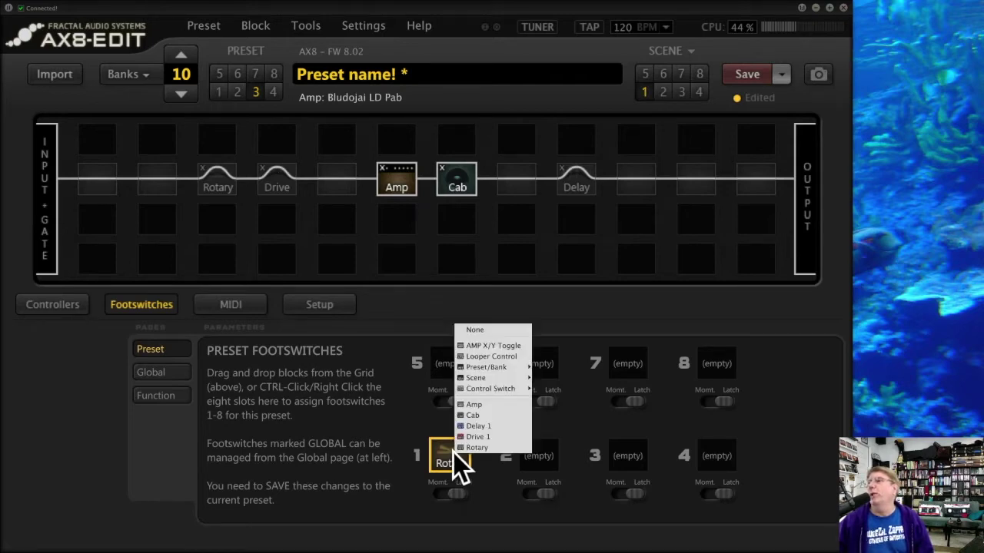
click(225, 187)
right_click(224, 187)
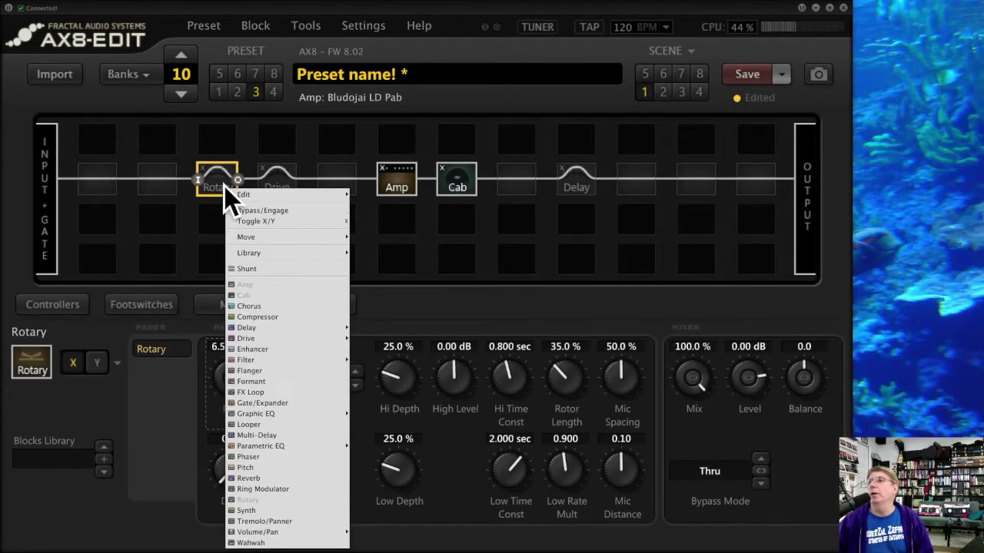
click(322, 522)
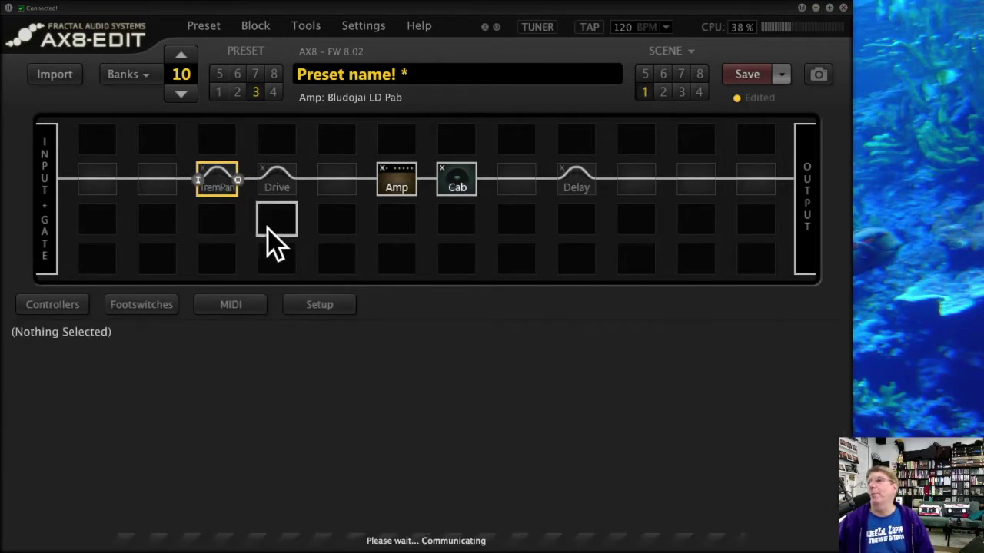
Step: Set preset footswitch 1 to momentary mode and assign the Tremolo/Panner block to it
click(146, 308)
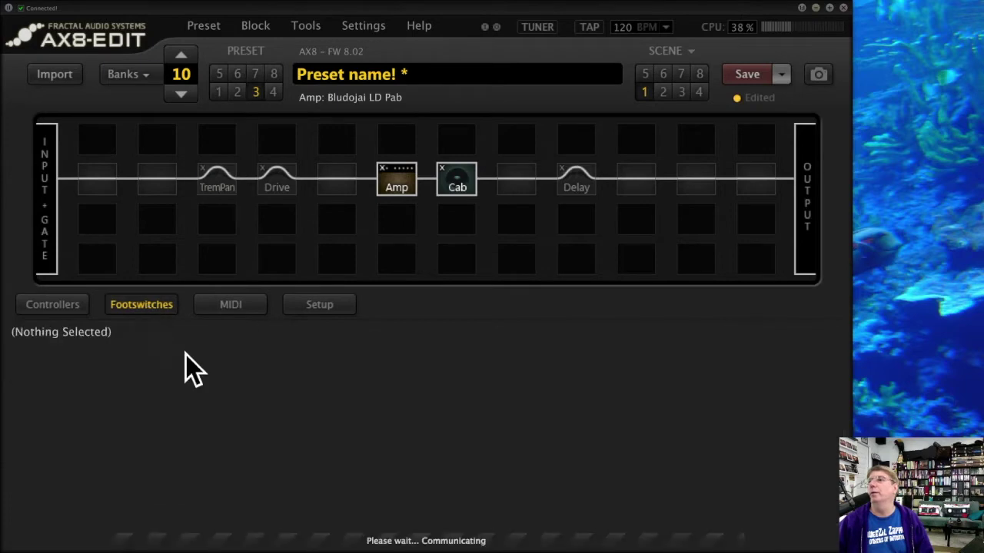
click(457, 492)
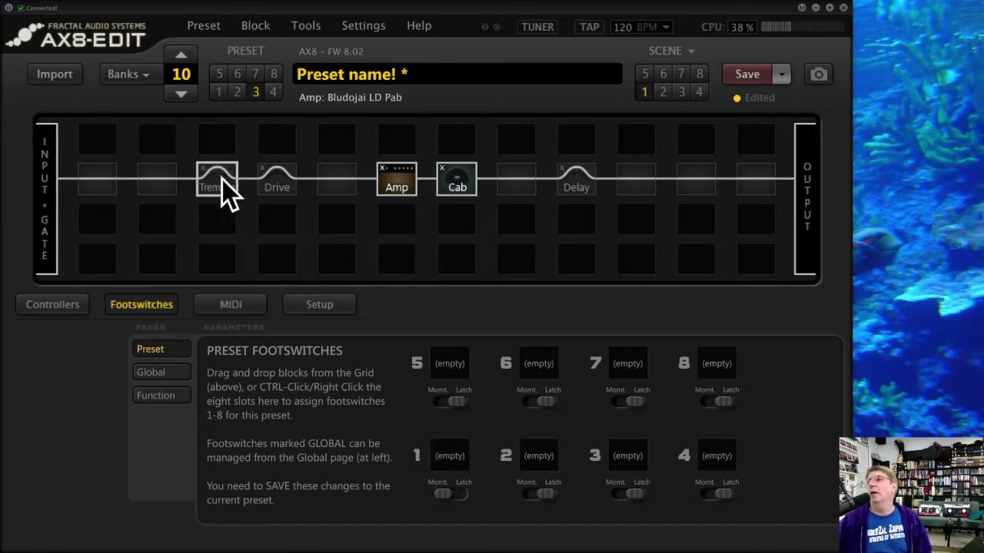
right_click(437, 454)
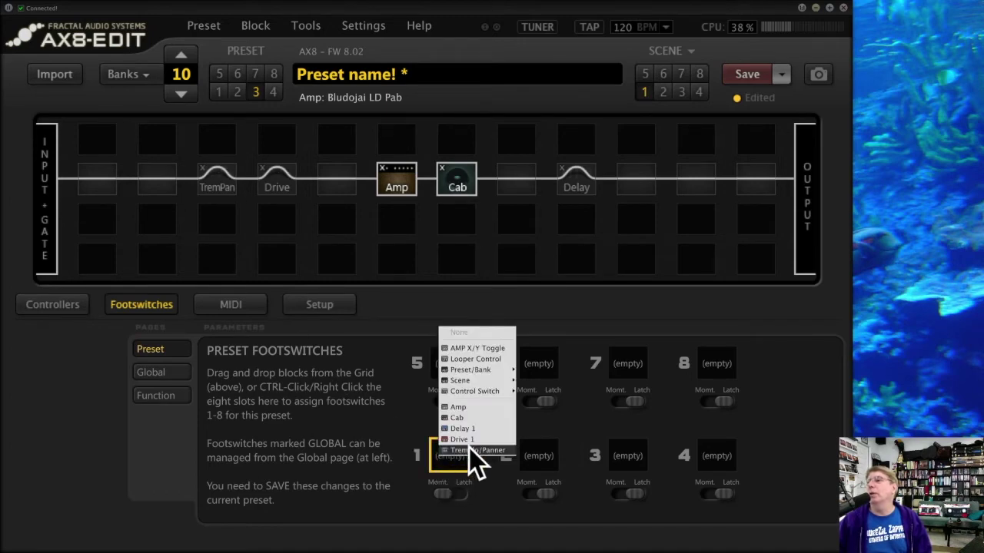
click(467, 461)
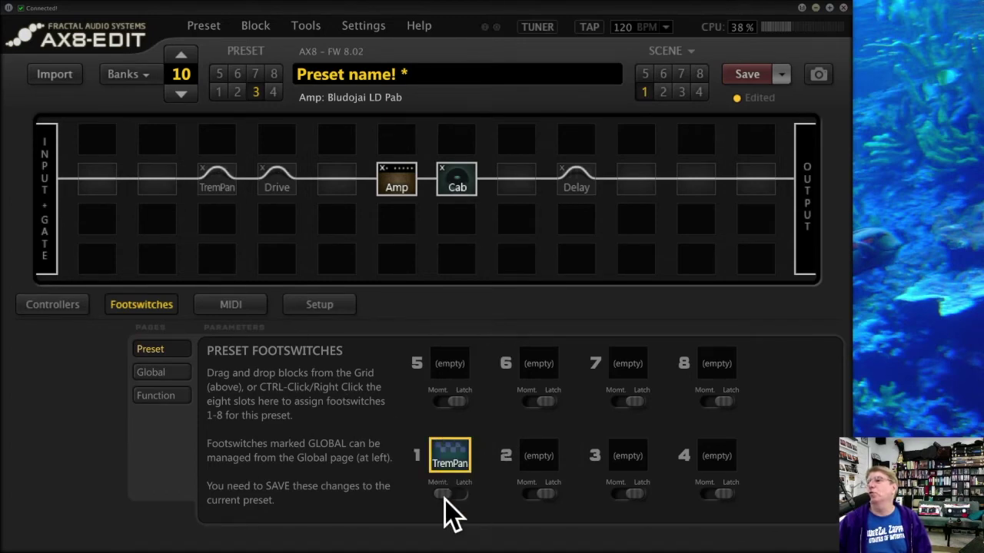
Step: Set the Tremolo/Panner block's rate to about 9.29 Hz
click(220, 181)
drag(241, 382, 245, 319)
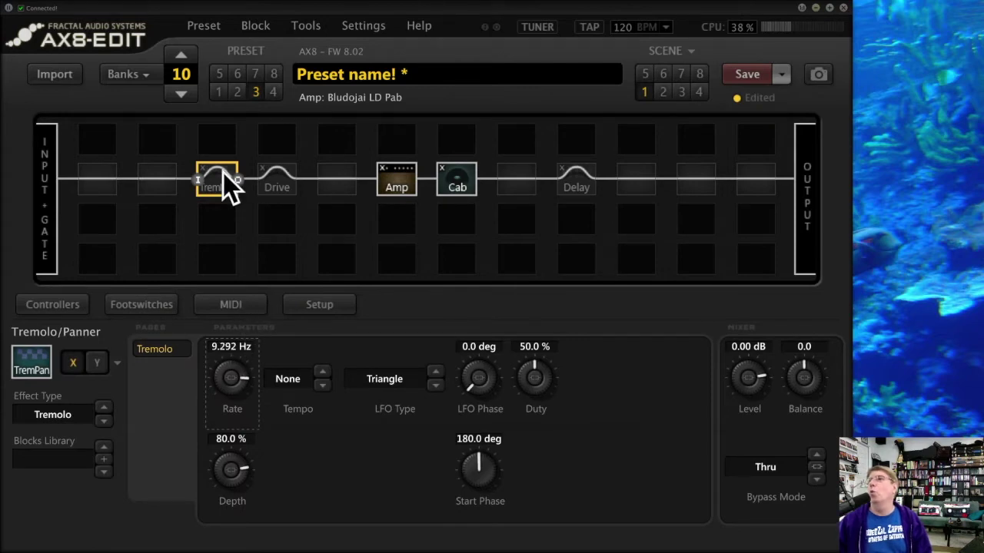
Step: Assign Looper Control to preset footswitch 5
click(134, 306)
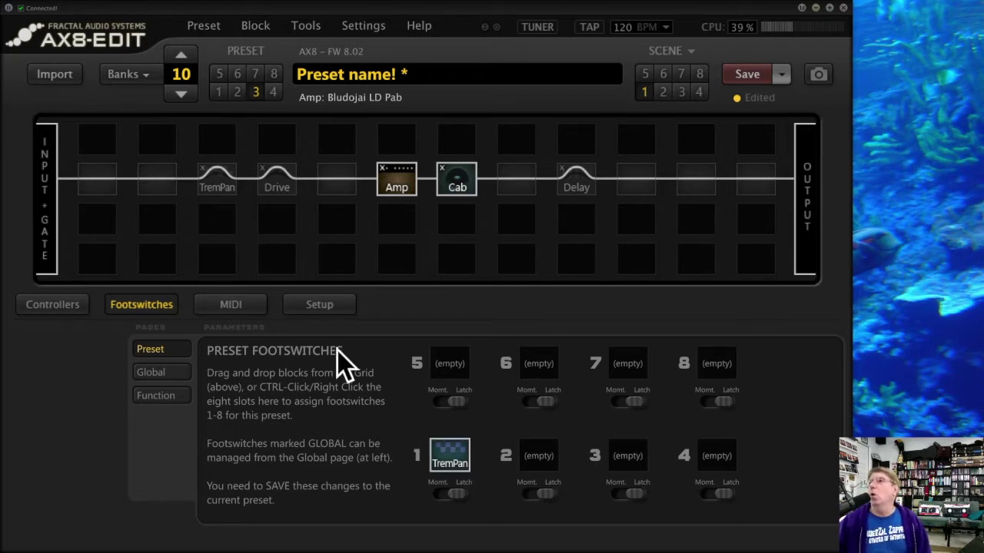
right_click(456, 359)
mouse_move(509, 284)
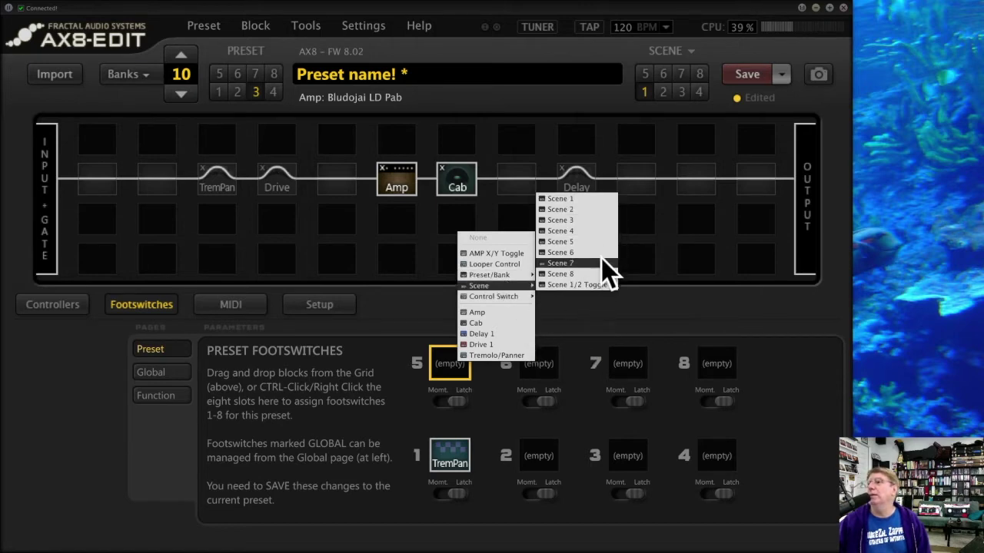
click(506, 265)
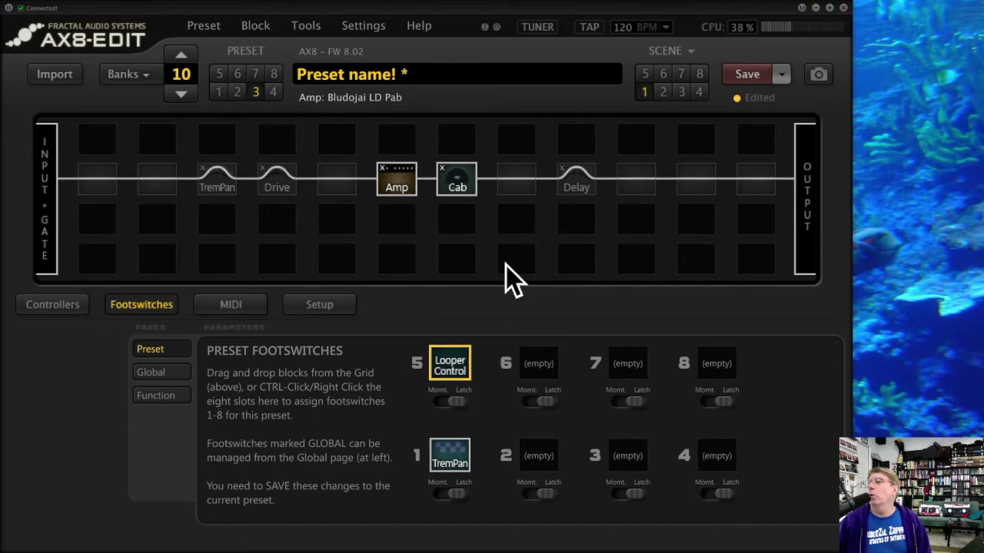
Step: Reassign preset footswitch 5 to AMP X/Y Toggle, and clear that assignment by setting it to None
right_click(455, 359)
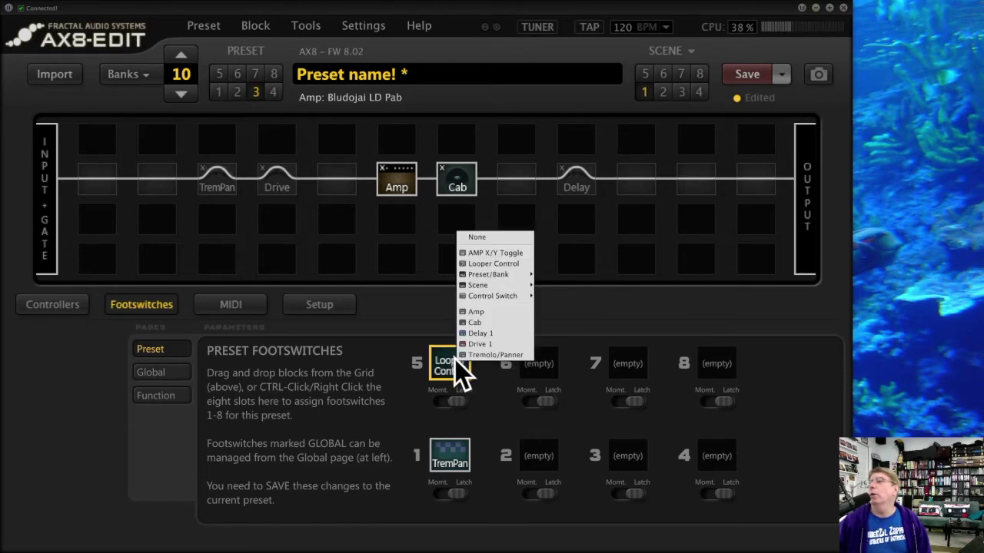
click(490, 252)
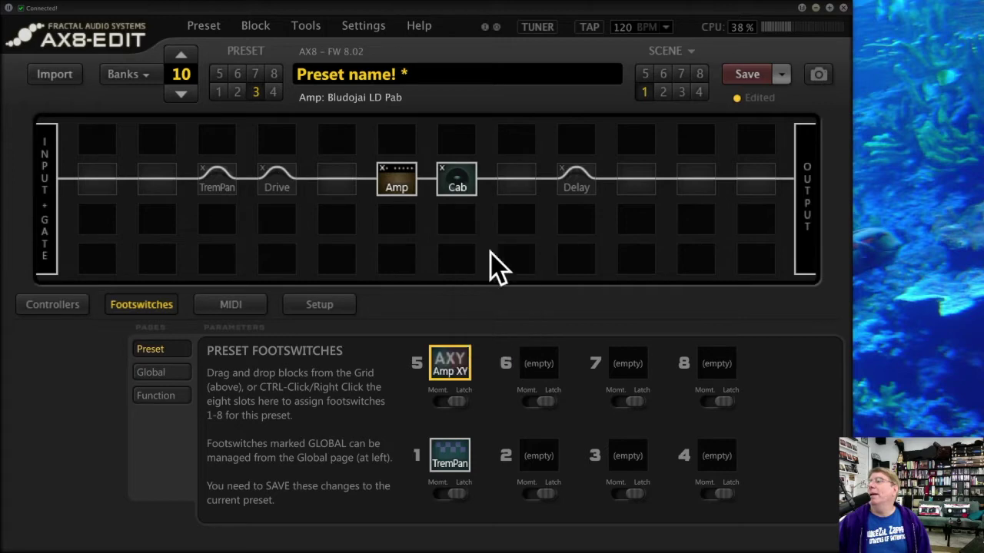
right_click(453, 356)
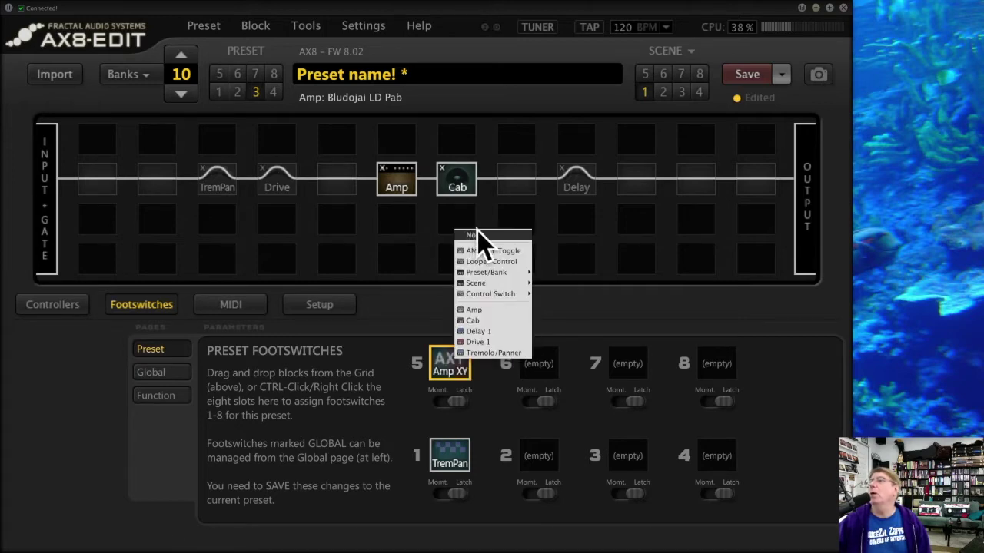
click(477, 234)
Step: Examine the Control Switch and Scene assignment options for preset footswitch 5 without choosing one
right_click(447, 355)
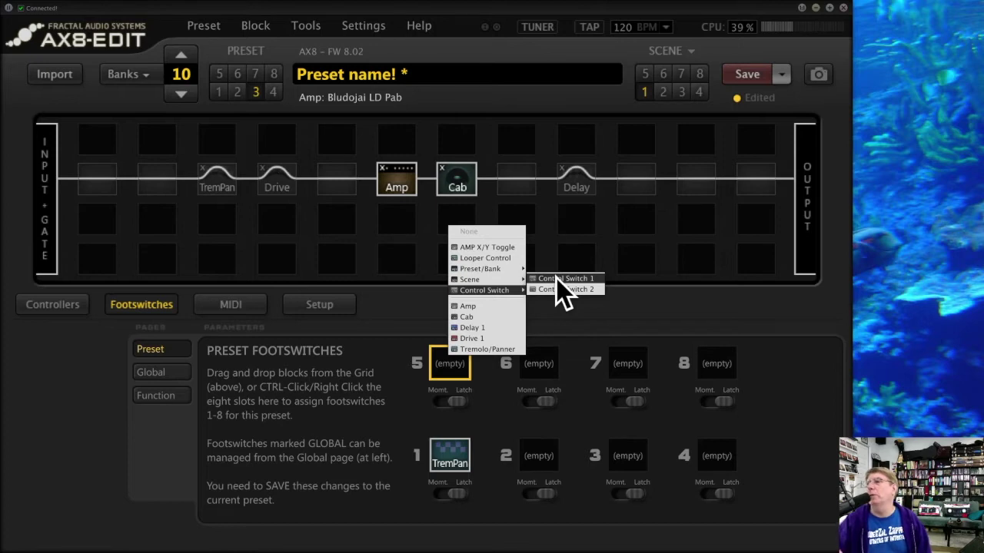
click(550, 320)
right_click(455, 361)
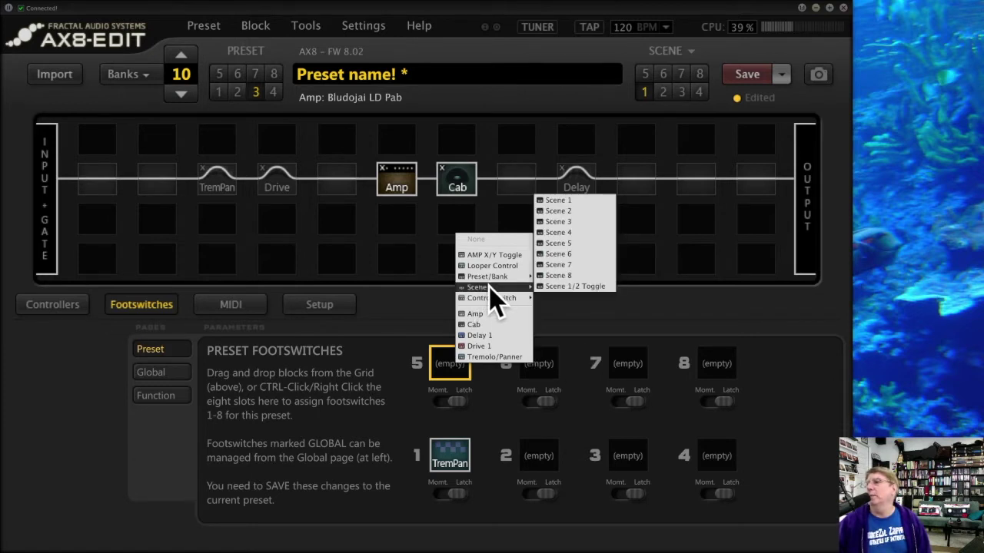
click(575, 330)
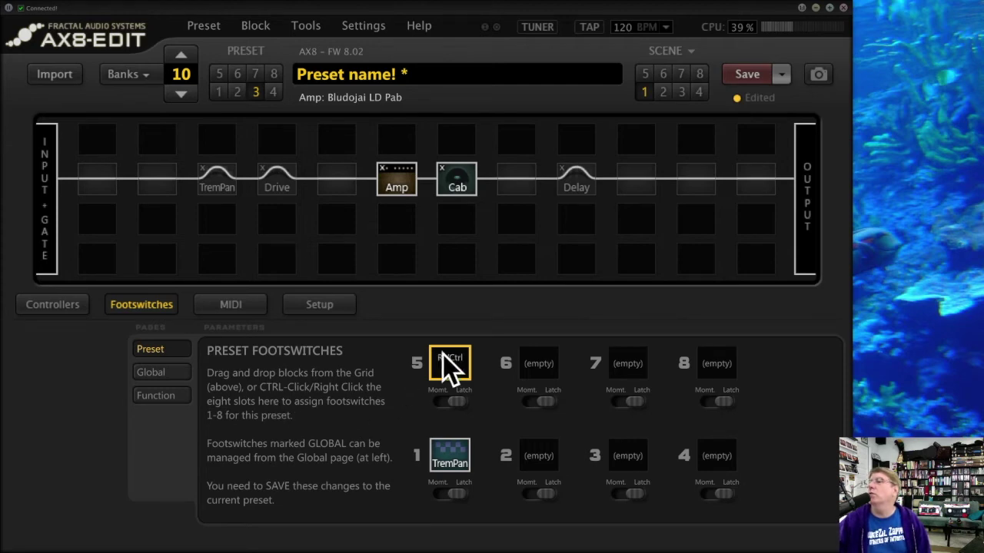
click(448, 455)
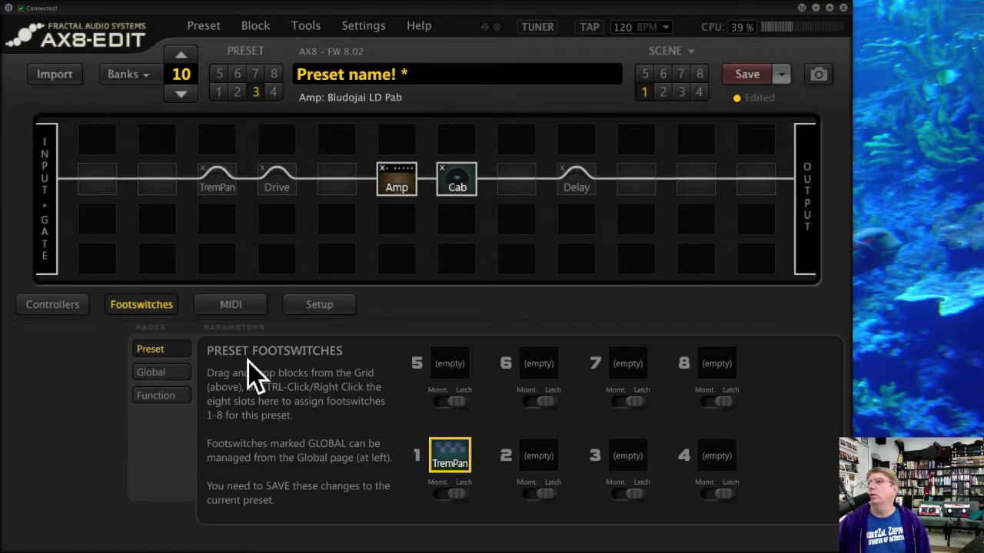
Step: Assign Drive 1 to global footswitch 1
click(155, 372)
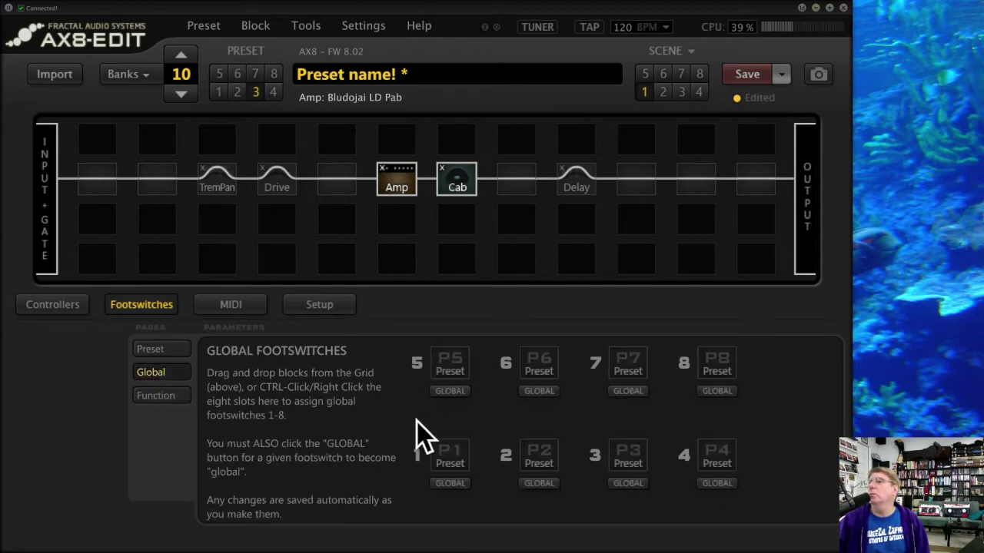
right_click(441, 446)
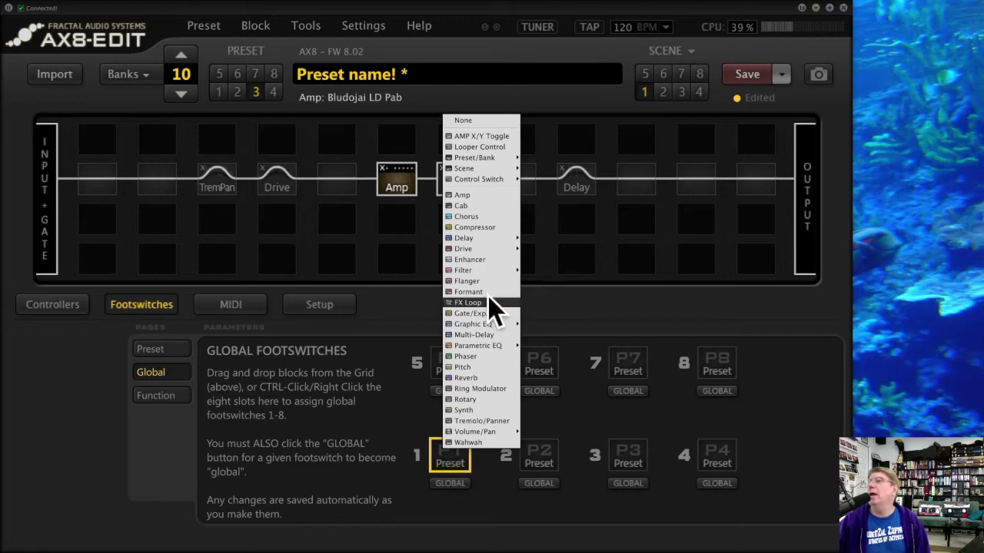
mouse_move(489, 247)
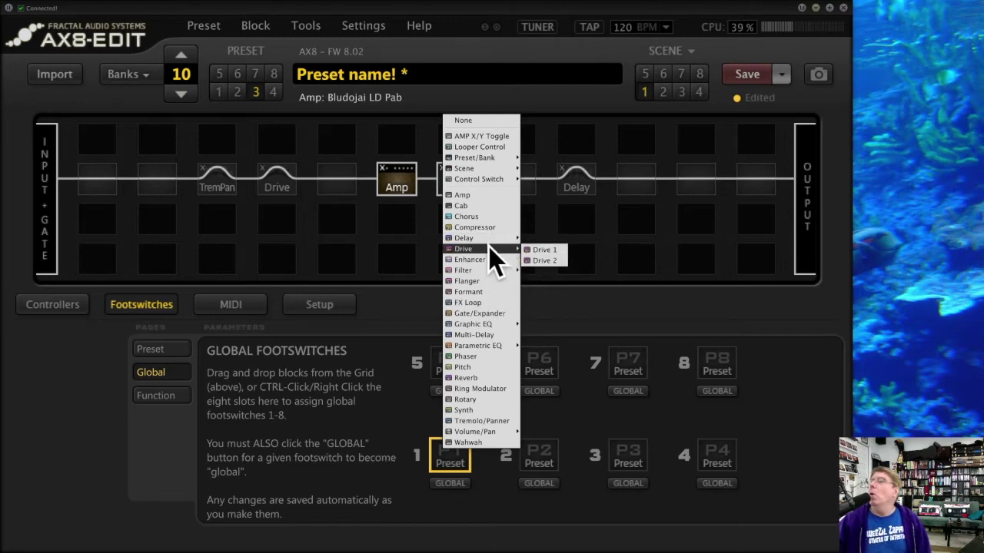
click(545, 250)
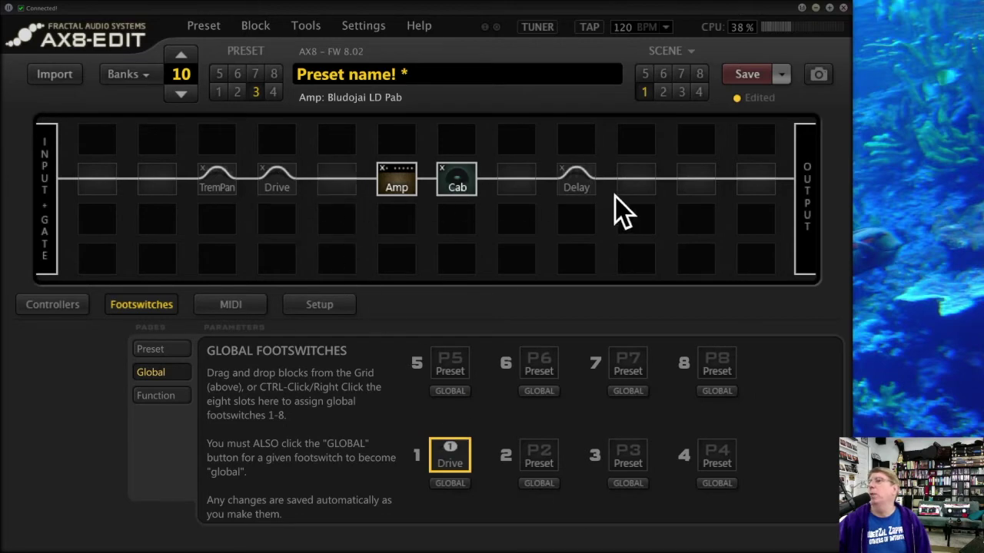
Step: Clear the Tremolo/Panner assignment from preset footswitch 1 and assign Drive 1 to preset footswitch 6
click(280, 188)
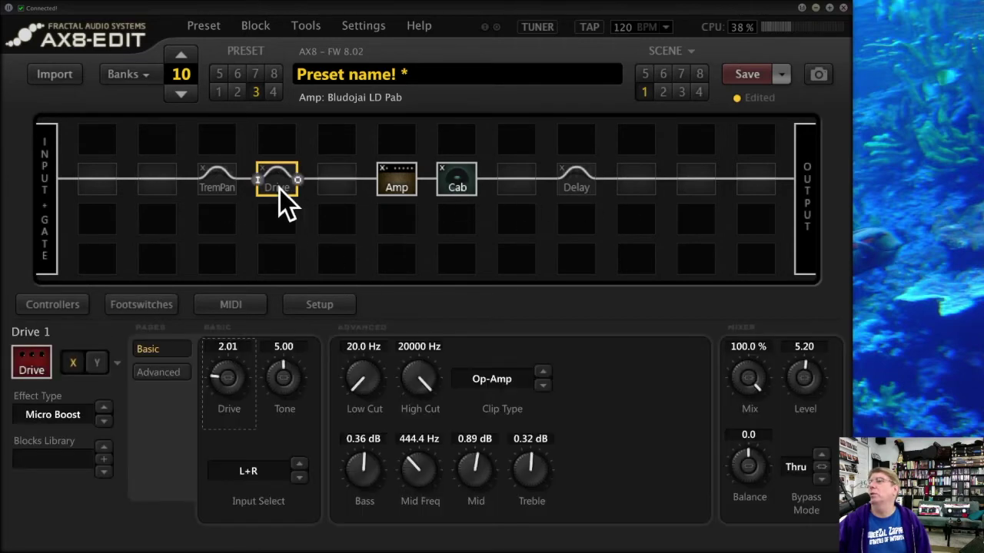
click(151, 302)
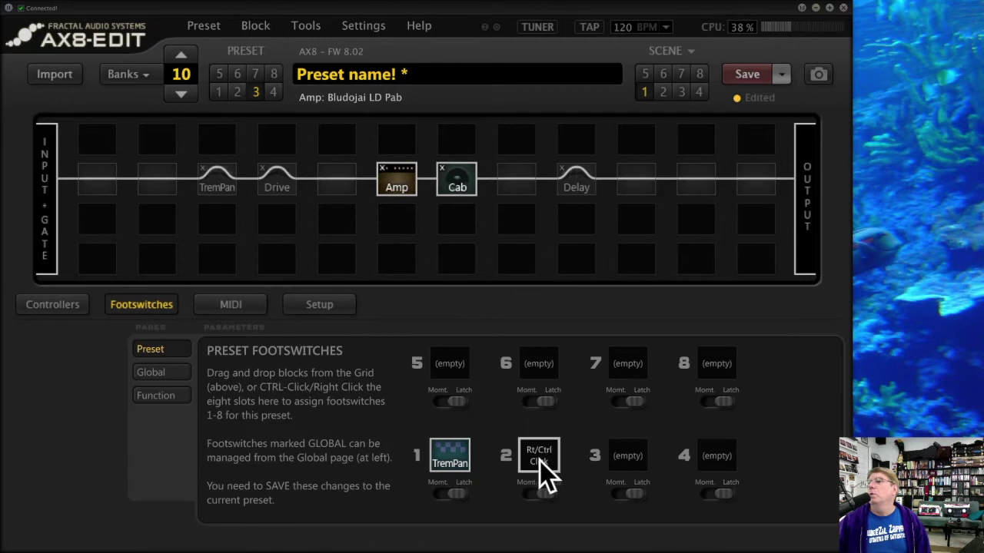
right_click(450, 455)
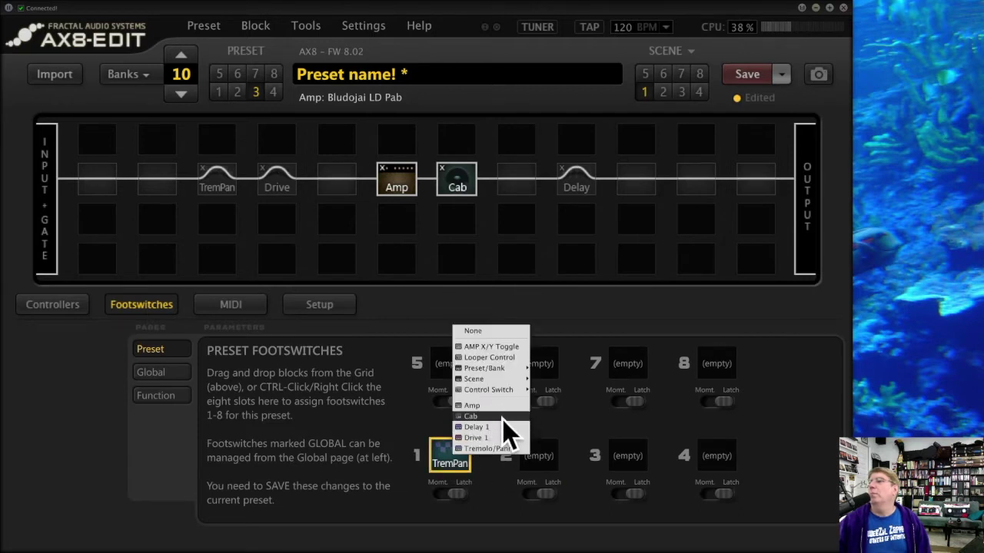
click(483, 329)
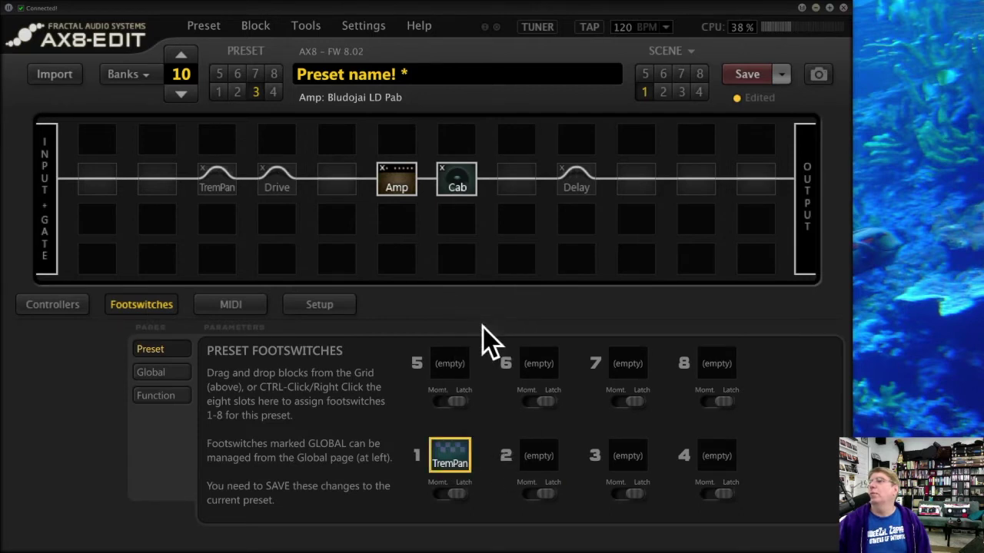
right_click(538, 363)
click(517, 345)
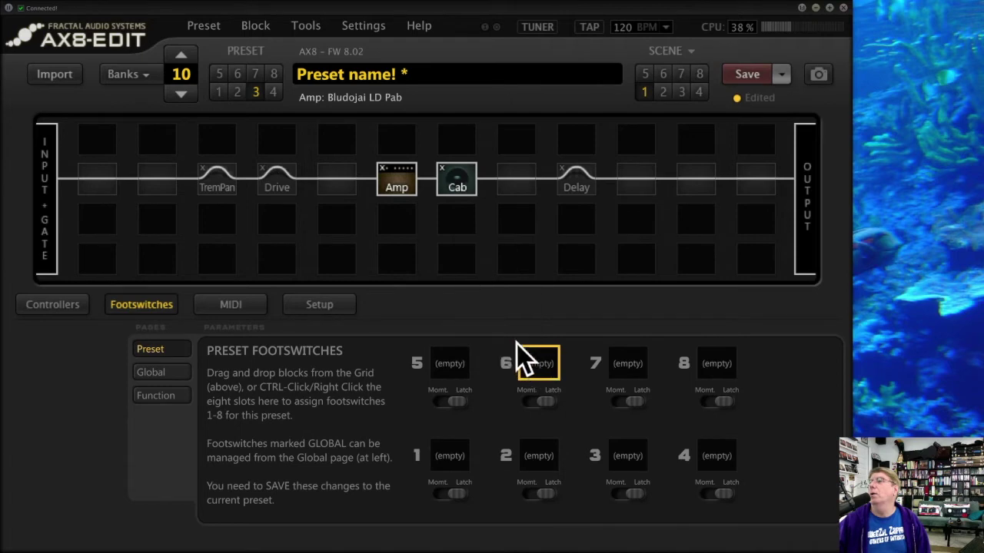
Step: Change global footswitch 1 from Drive 1 back to Preset 1
click(158, 375)
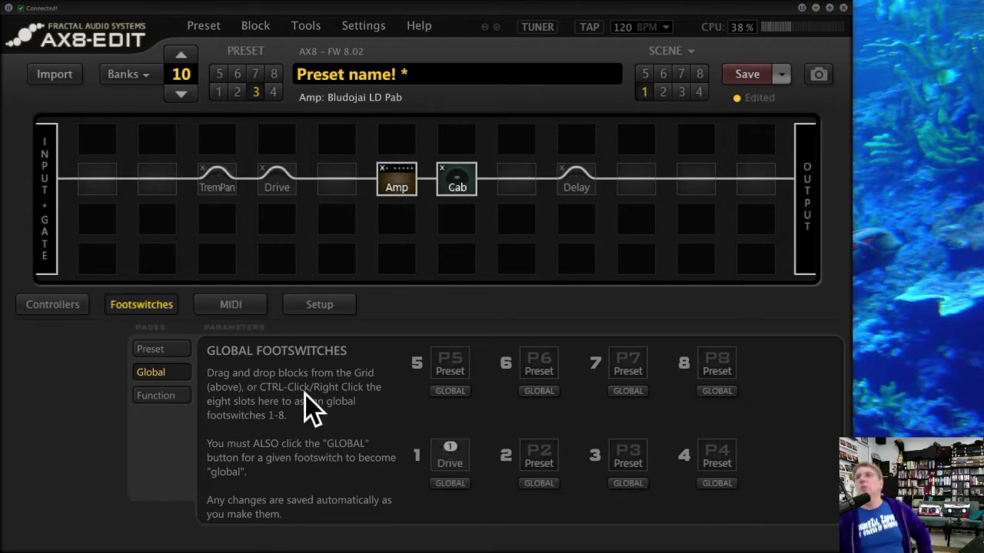
right_click(449, 457)
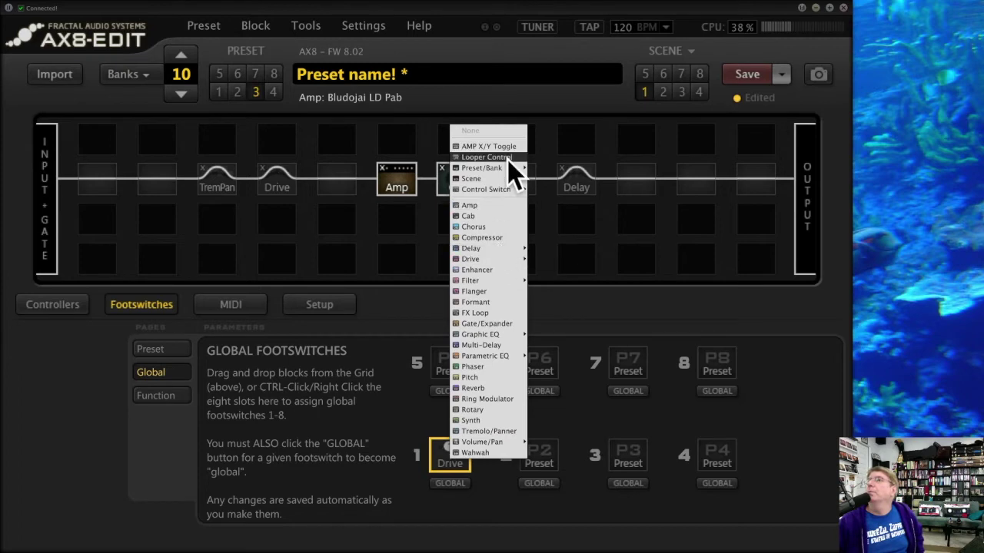
mouse_move(507, 169)
click(556, 168)
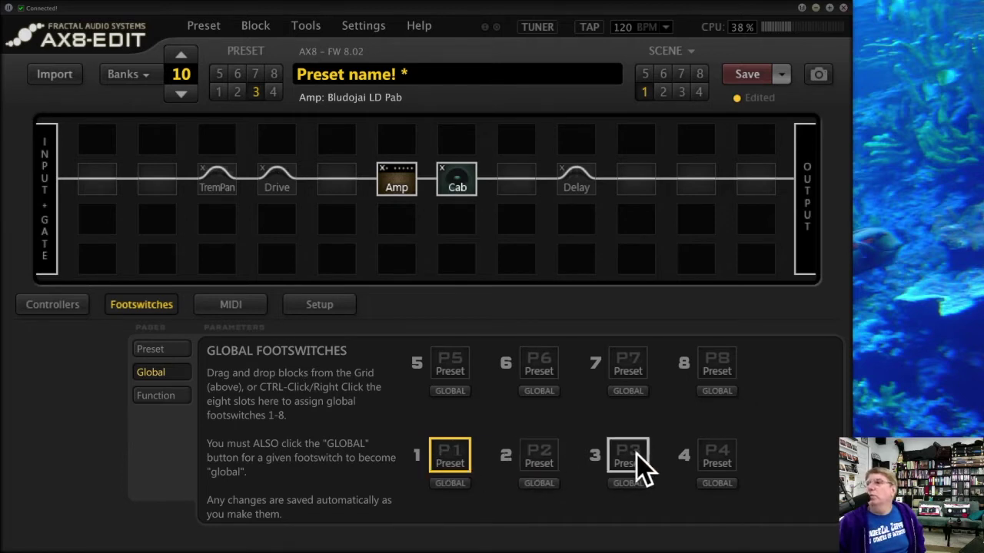
Step: Review the preset footswitch assignments and the function options available for F1 Tap and F2 Hold
click(151, 349)
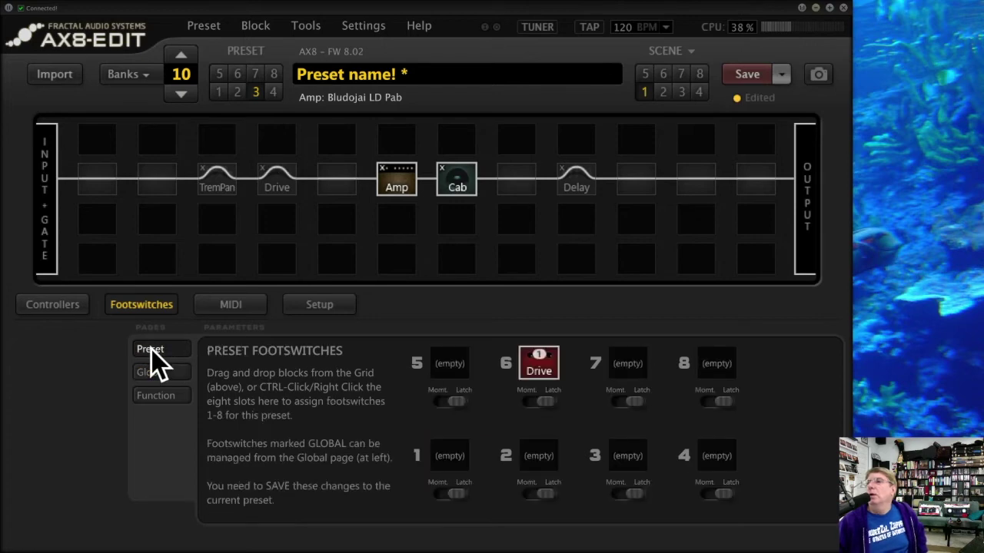
click(159, 399)
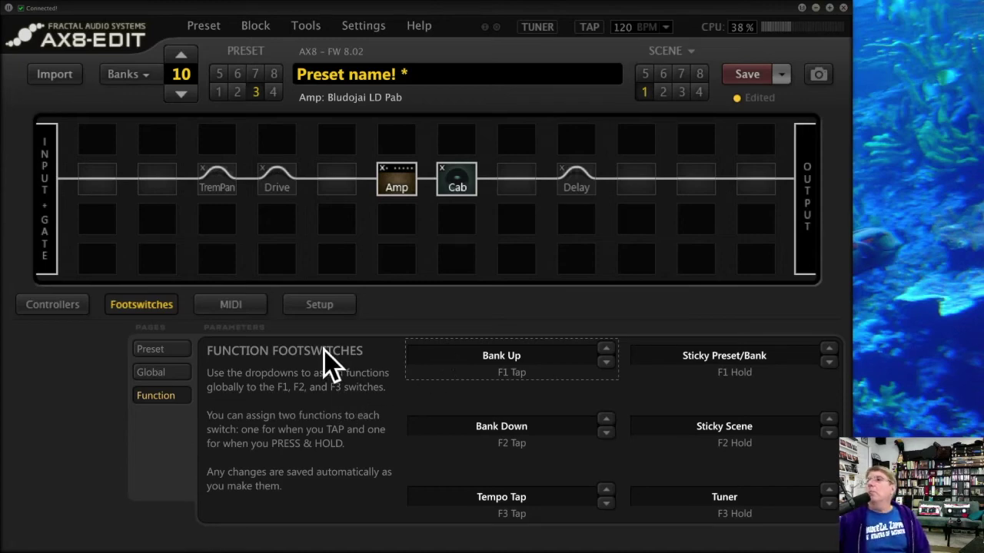
click(536, 354)
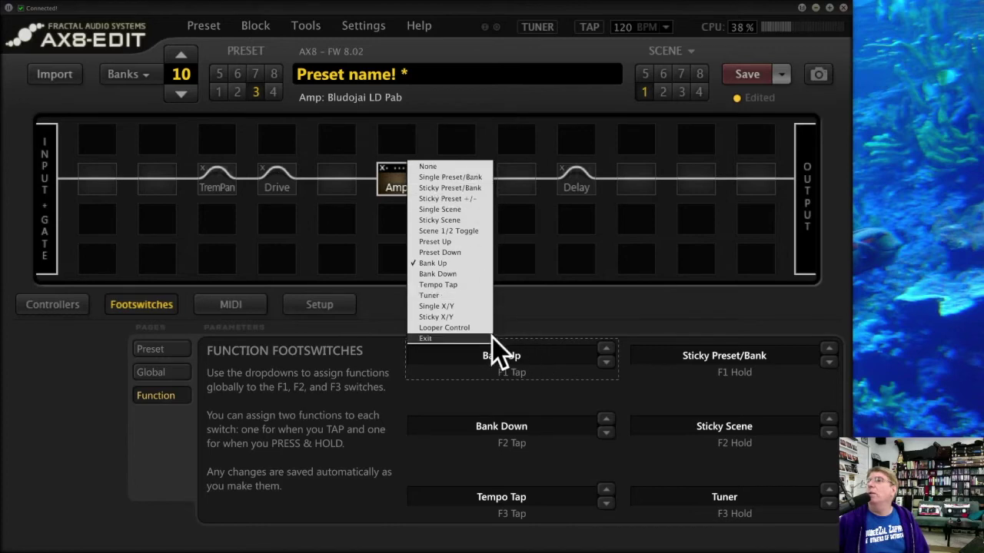
click(611, 307)
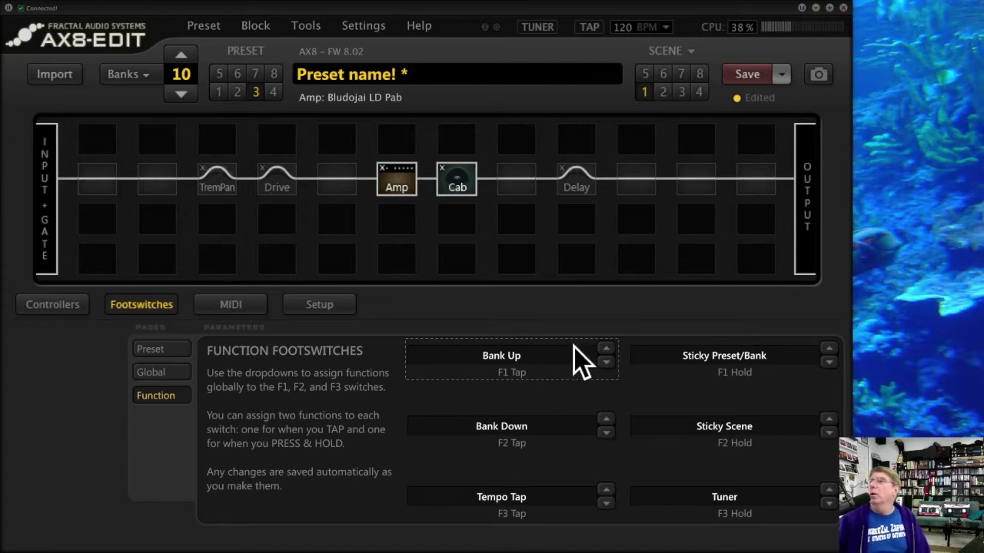
click(700, 427)
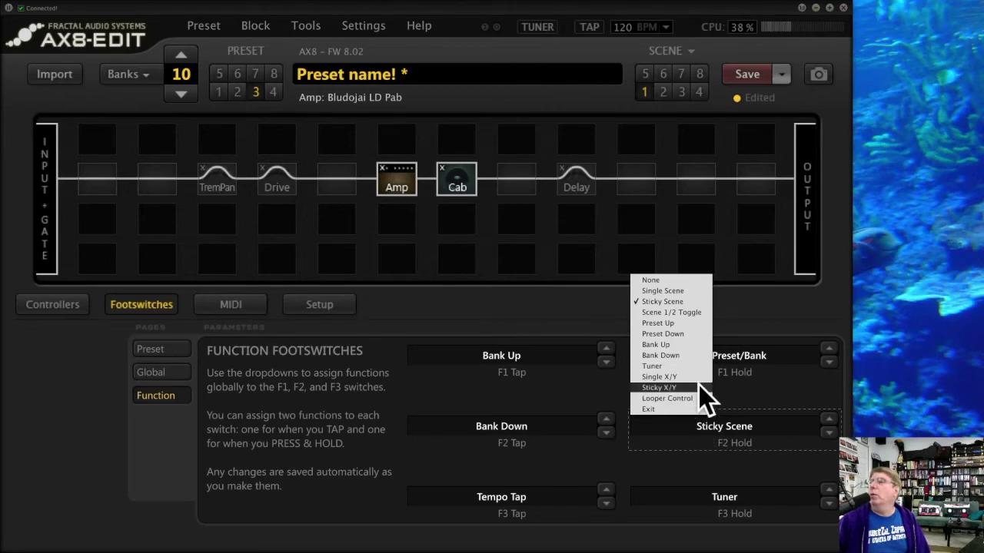
click(764, 389)
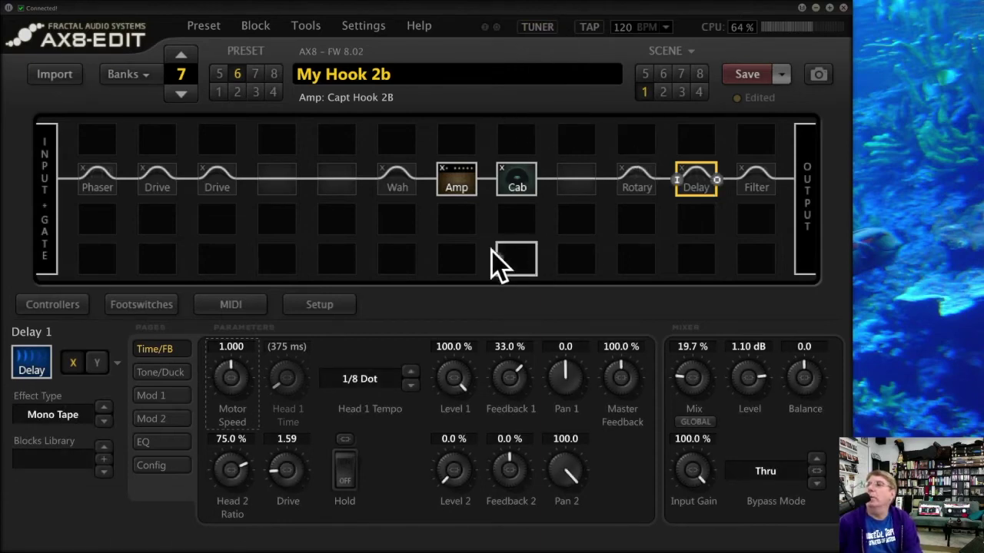
Step: Set Delay 1's Head 1 Tempo to None and restore it to 1/8 Dot
click(368, 380)
click(101, 94)
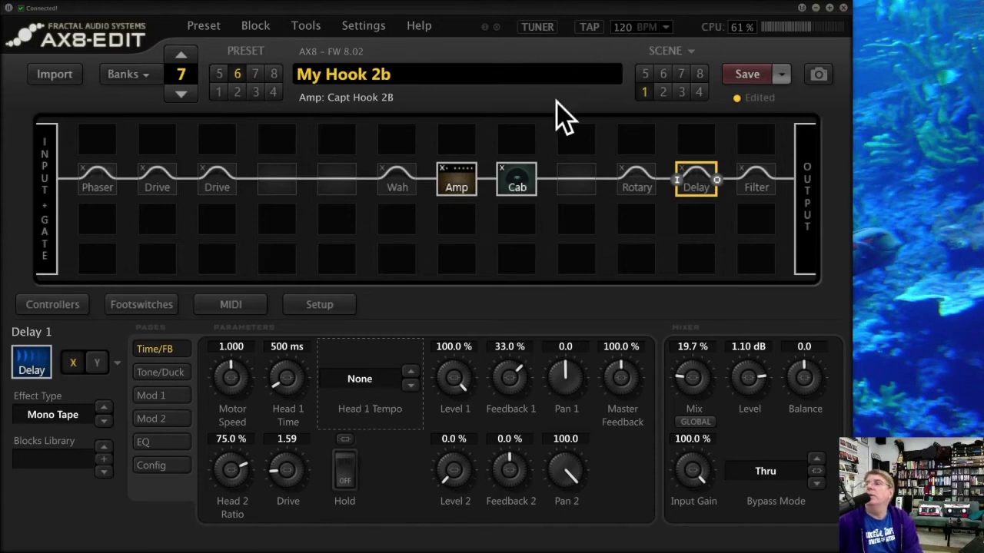
click(371, 382)
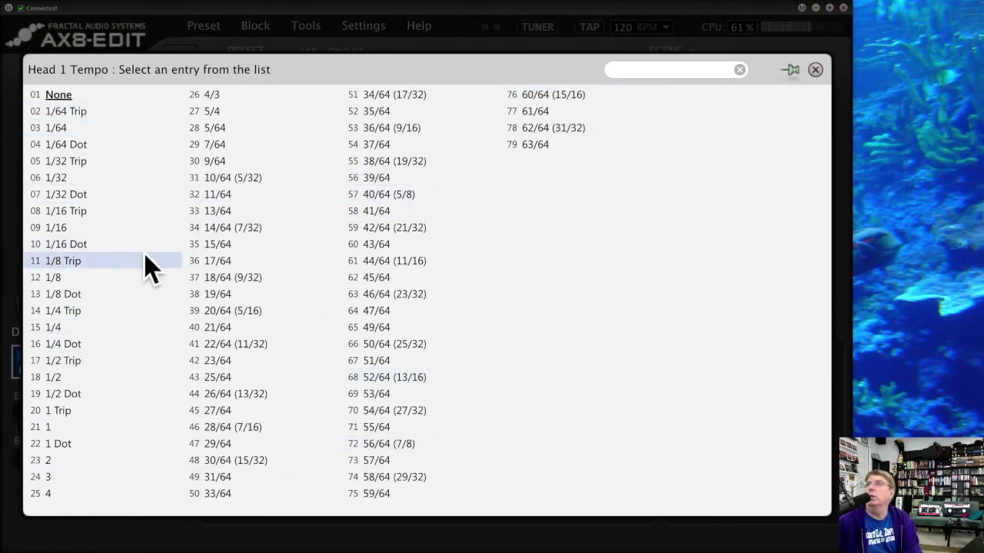
click(70, 290)
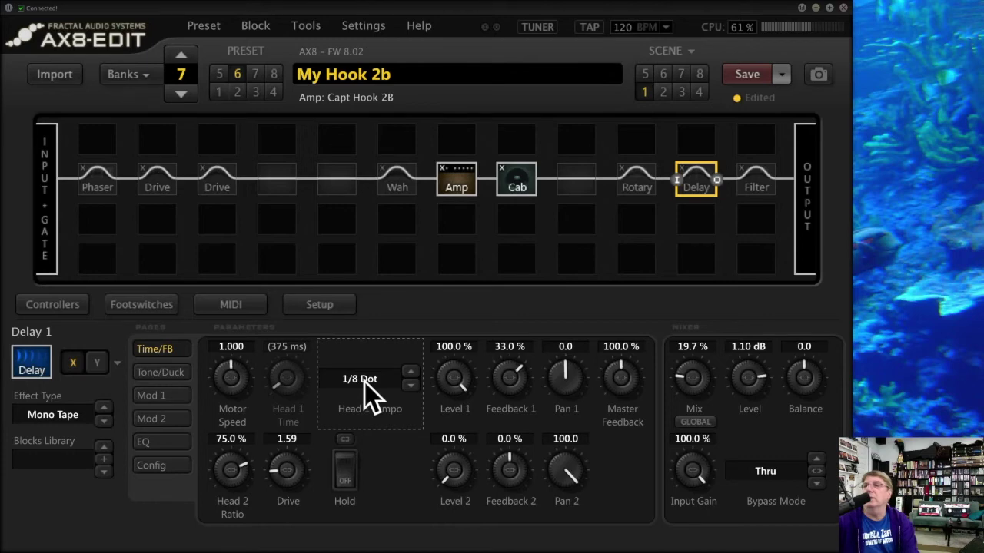
Step: Set the preset tempo to 100 BPM
click(628, 30)
text(100)
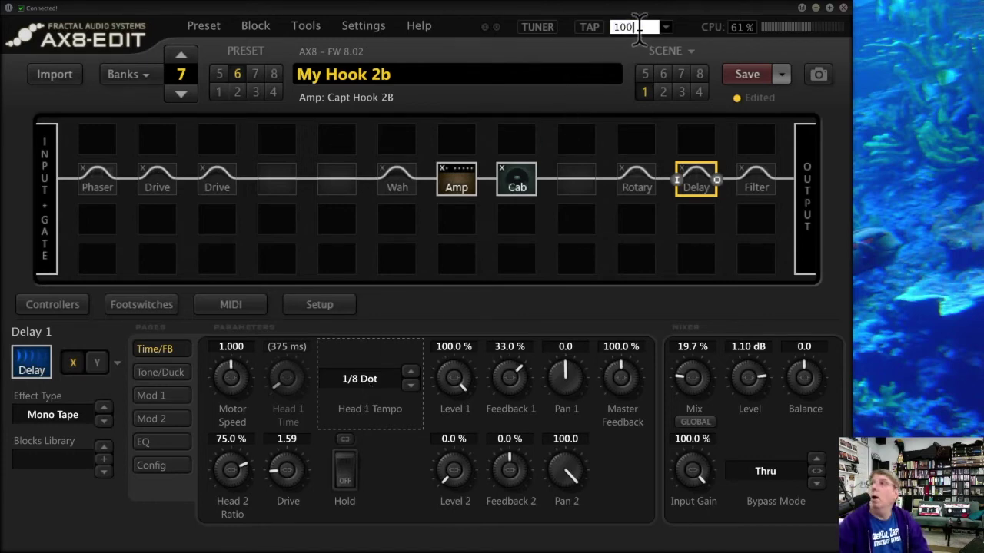
key(Return)
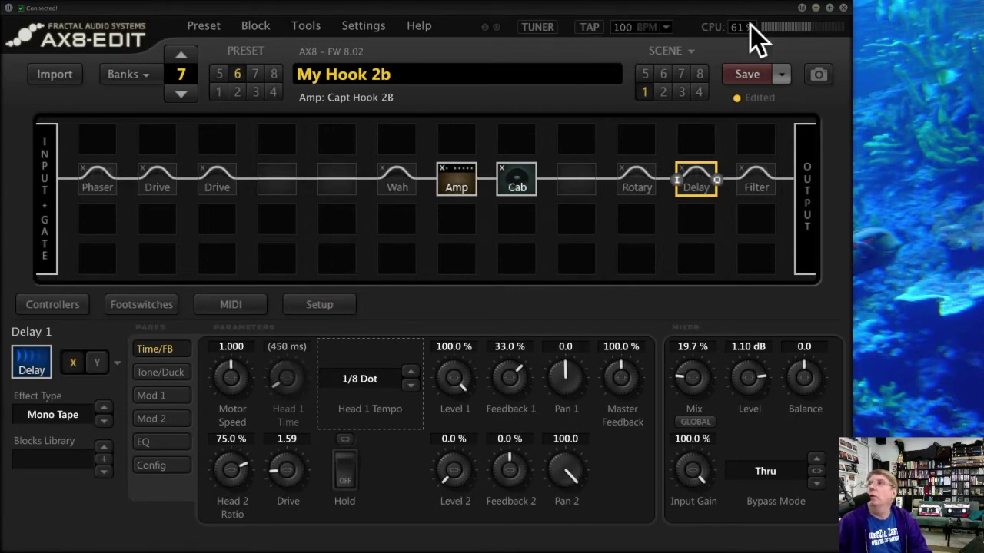
Step: Set the preset tempo to 140 BPM
double_click(642, 28)
text(140)
key(Return)
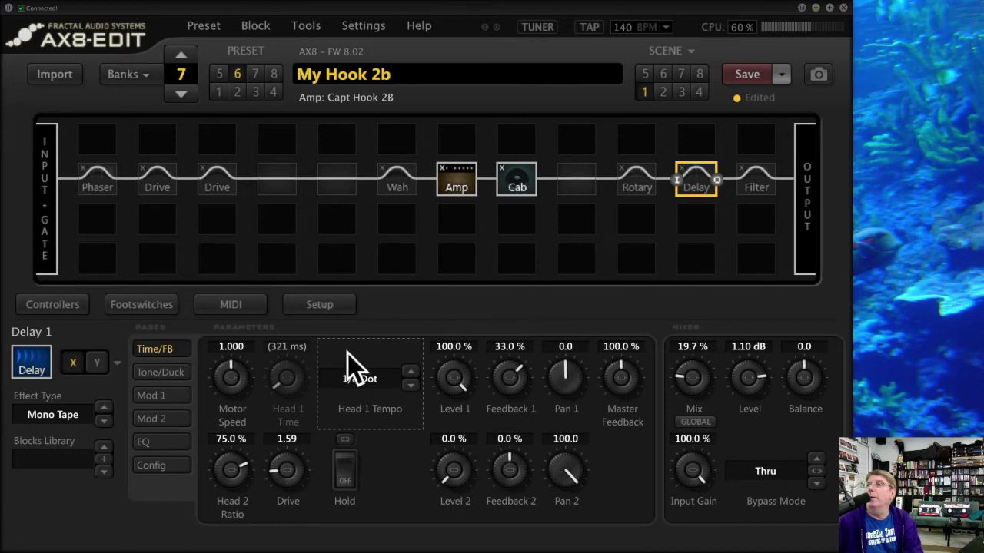
Step: Set Delay 1's Head 1 Tempo to 1/4 and the preset tempo to 120 BPM
click(362, 379)
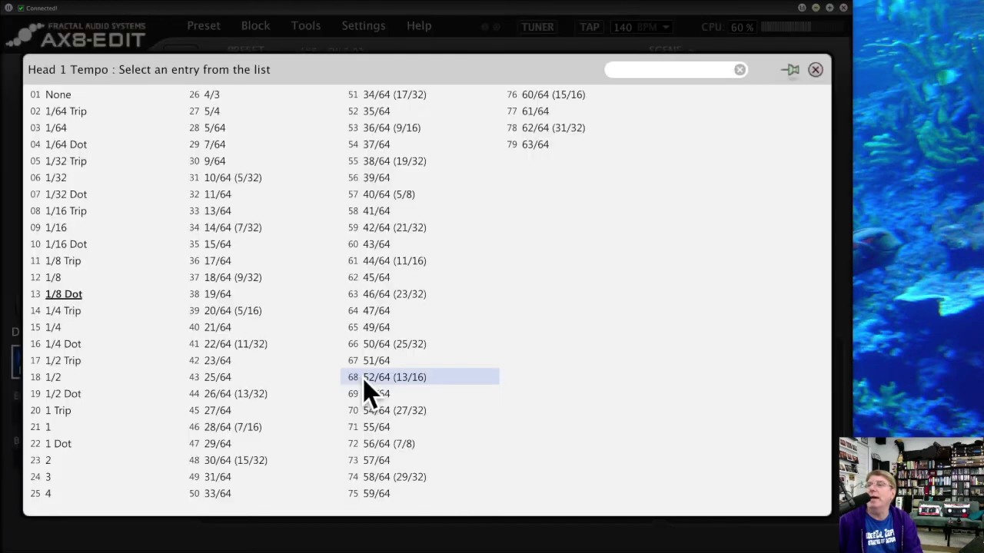
click(85, 329)
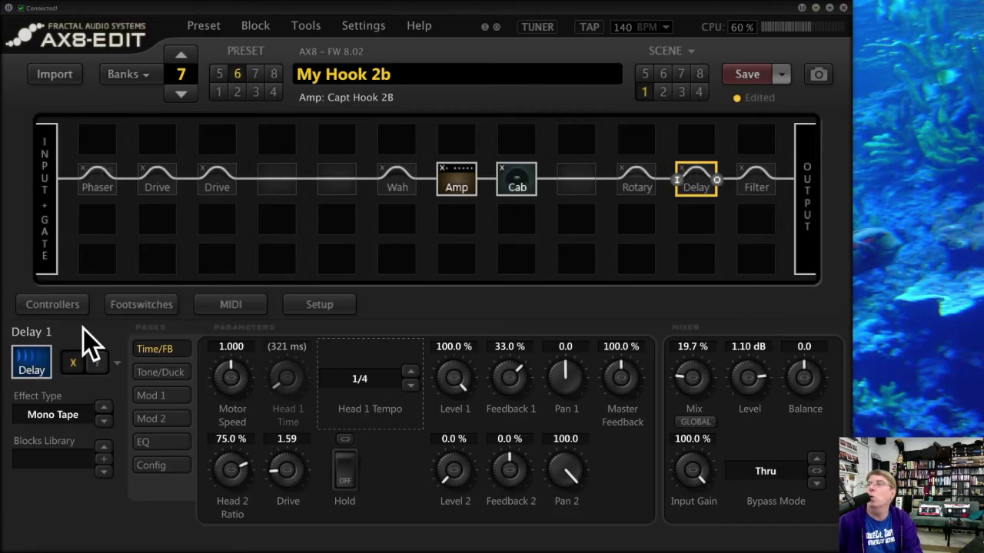
click(621, 26)
text(120)
key(Return)
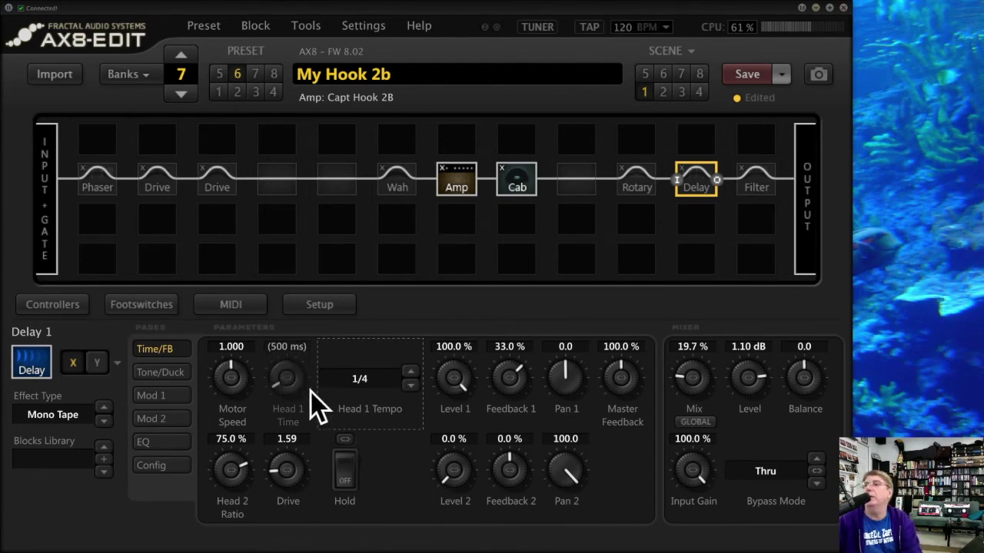
Step: Set Delay 1's Head 1 Tempo to None, and return it to 1/8 Dot
click(361, 380)
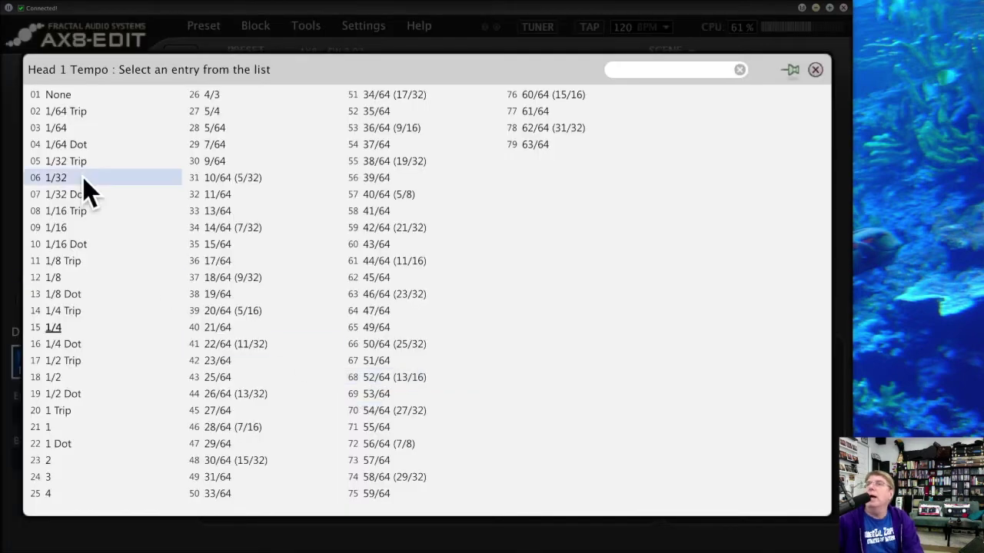
click(67, 96)
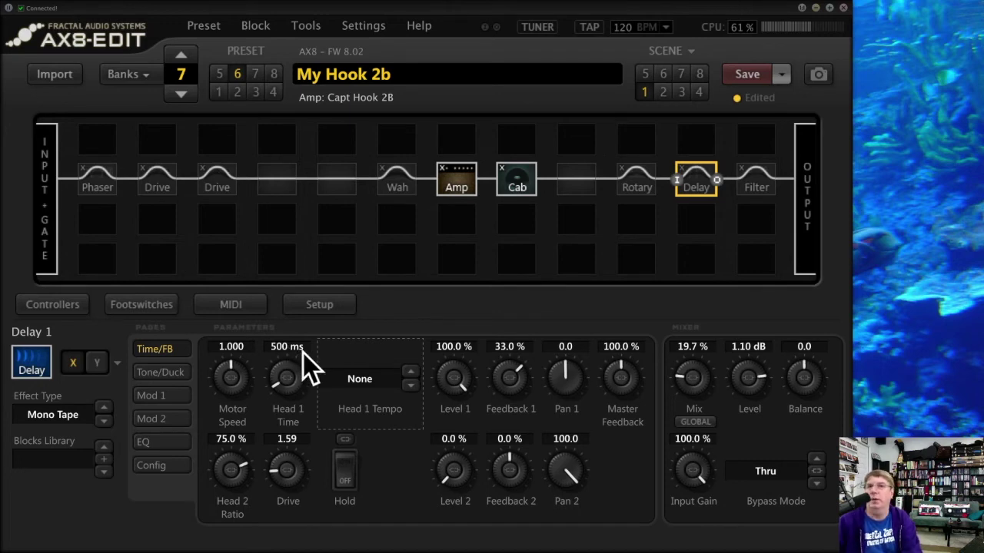
key(ctrl+z)
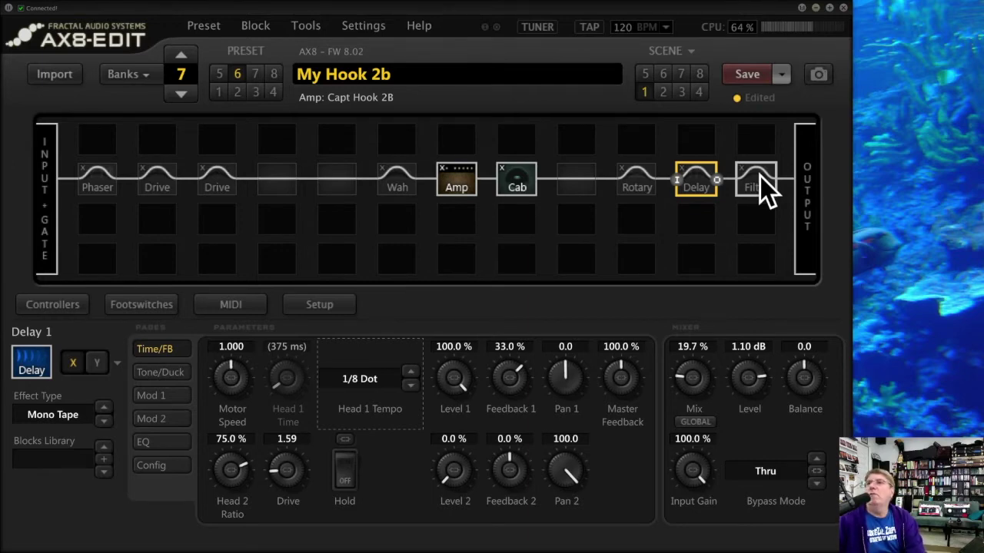
Step: Shift the Rotary and Delay blocks one grid slot closer to the Cab, and display the Filter block's settings
drag(760, 176, 589, 187)
drag(688, 187, 631, 175)
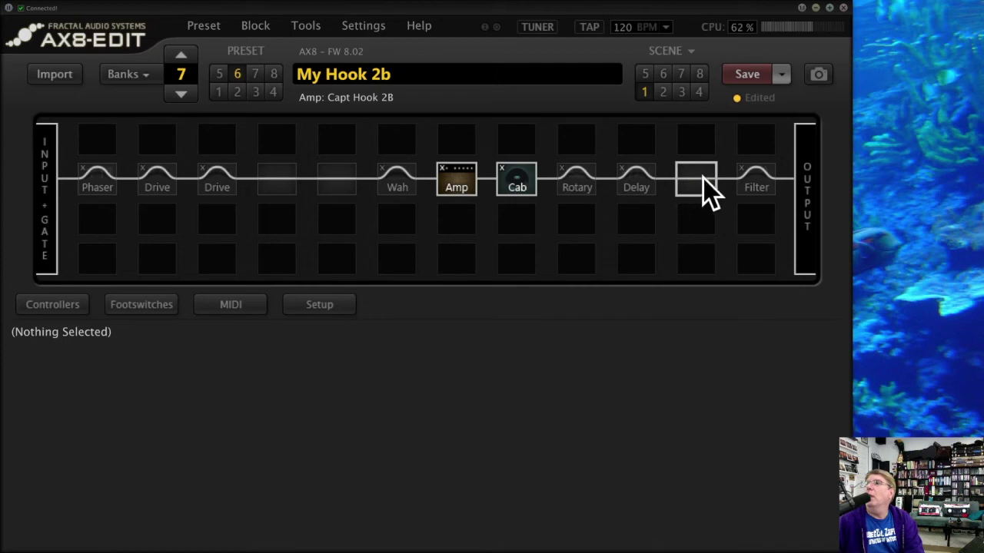
click(757, 181)
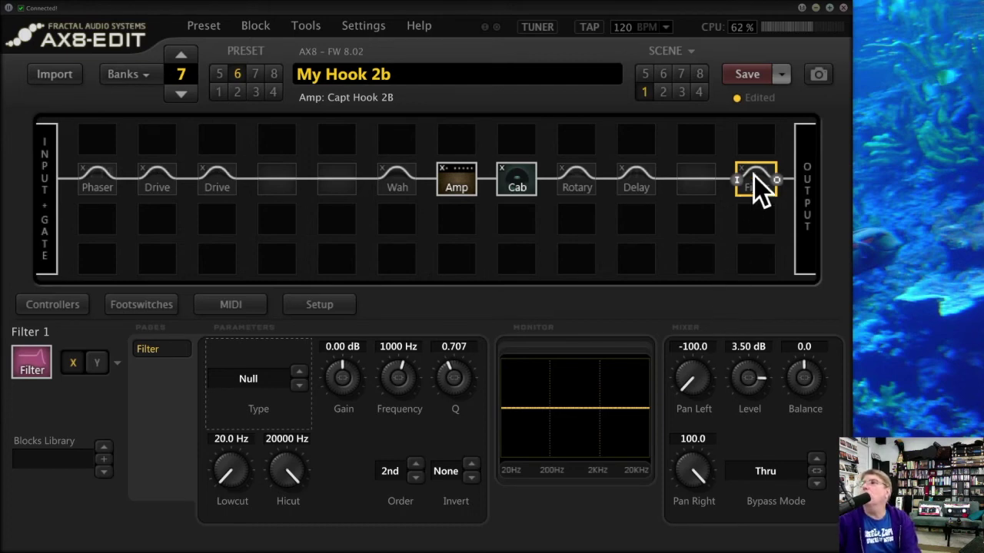
Step: Raise the Output block's Main Scene 2 level to 3.60 dB, and switch to scene 2 and back to scene 1
click(805, 168)
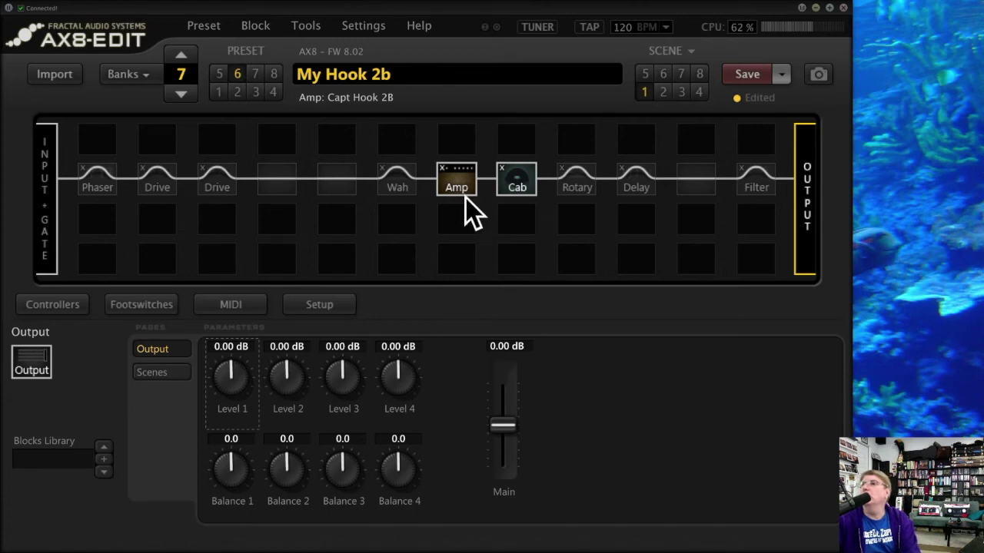
click(158, 372)
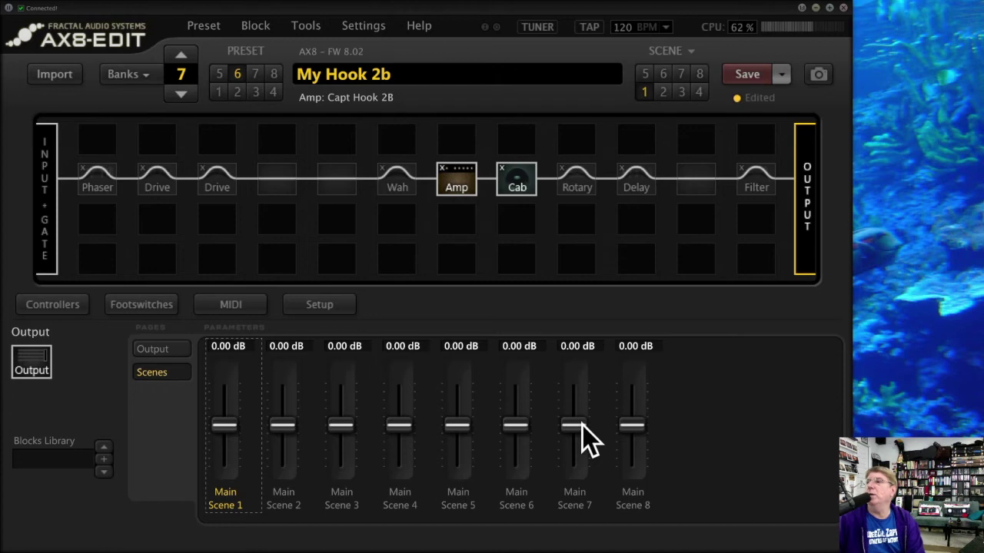
drag(283, 421, 283, 416)
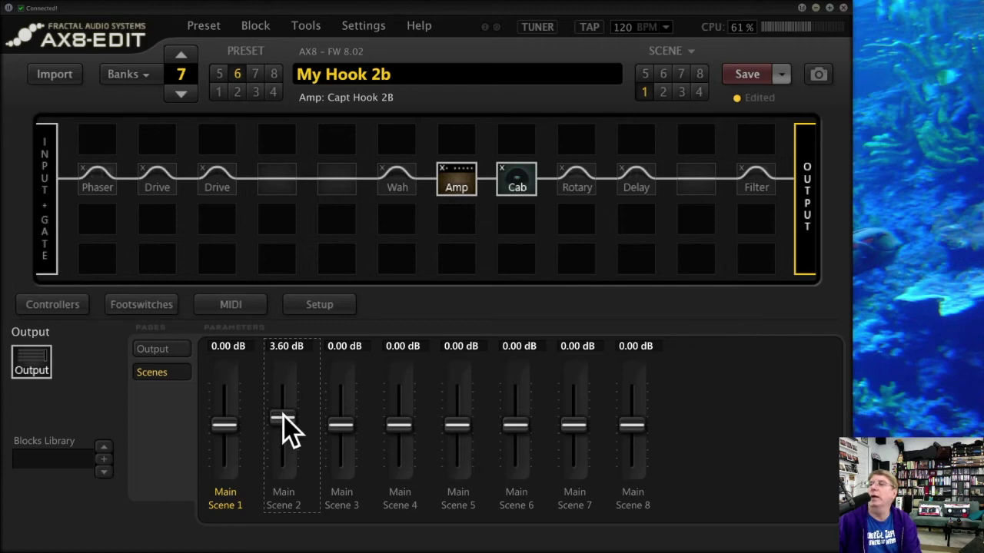
click(662, 91)
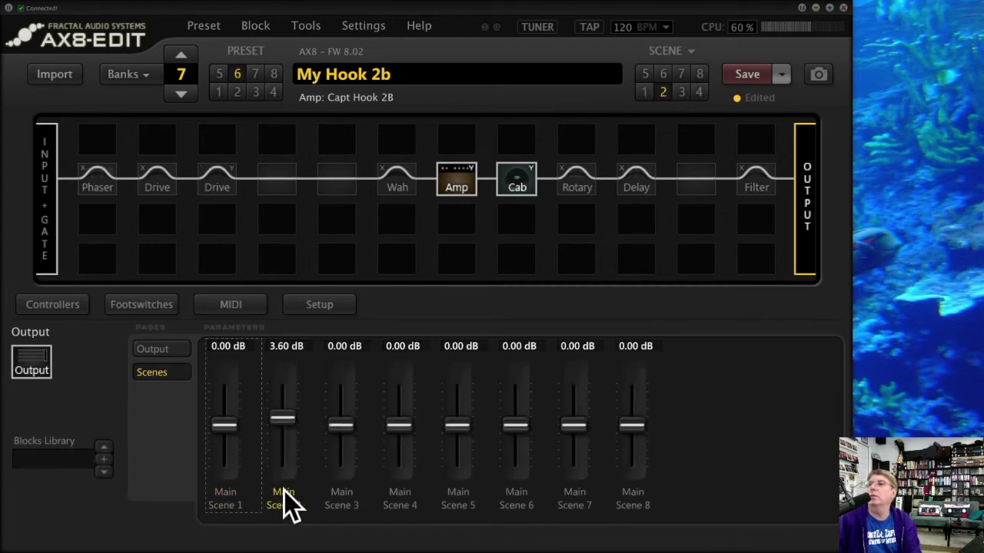
click(644, 92)
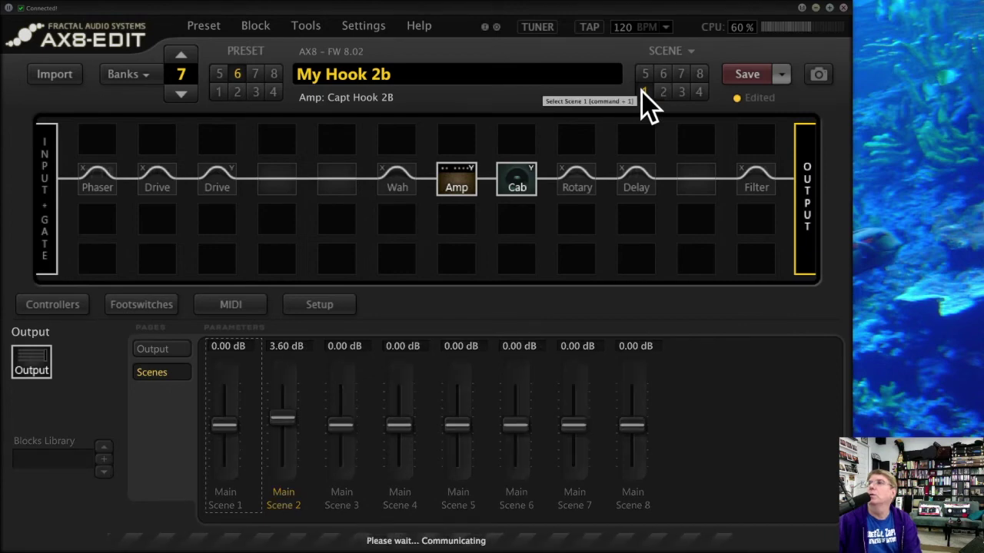
scroll(275, 418, down, 3)
Step: Switch the Amp block to its Y state and raise its level to -9.7 dB
click(456, 173)
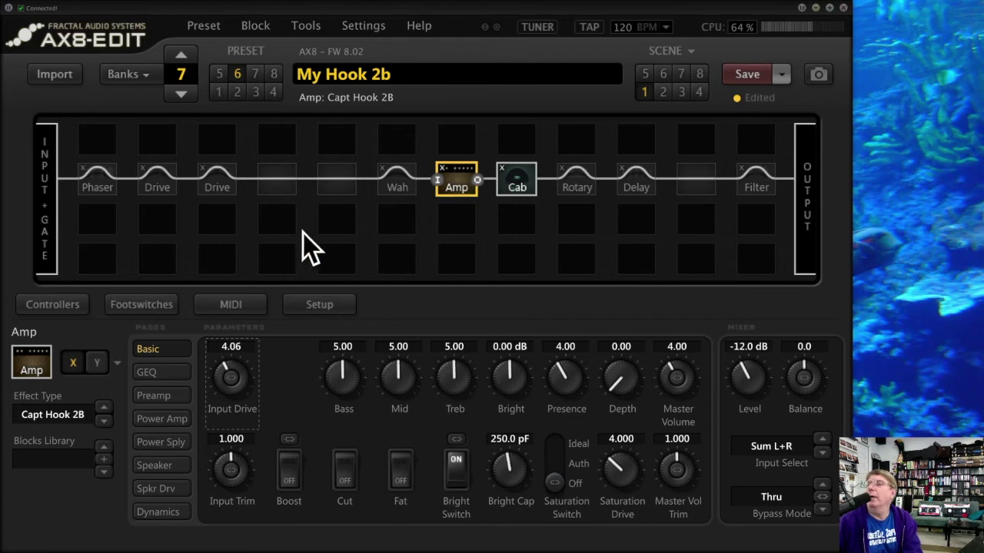
right_click(72, 362)
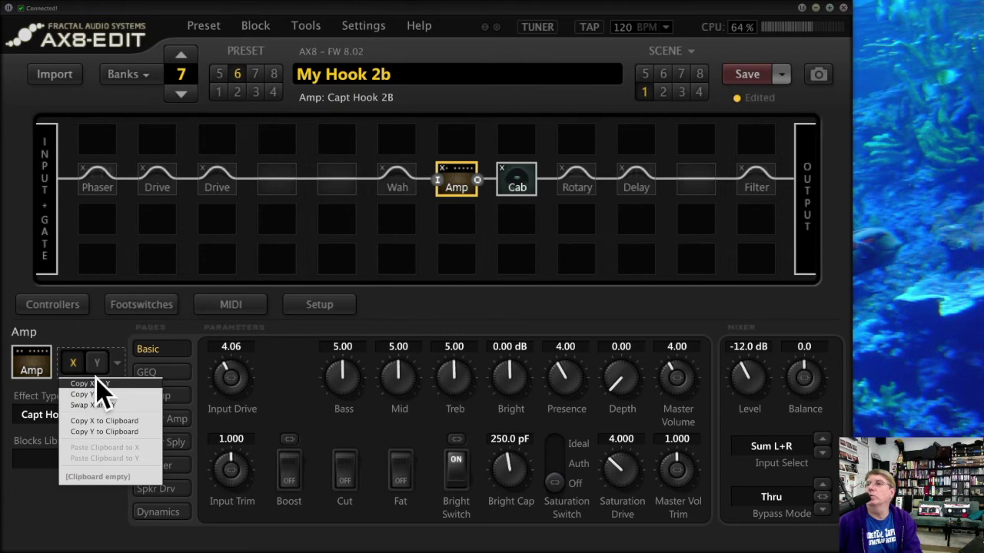
click(99, 358)
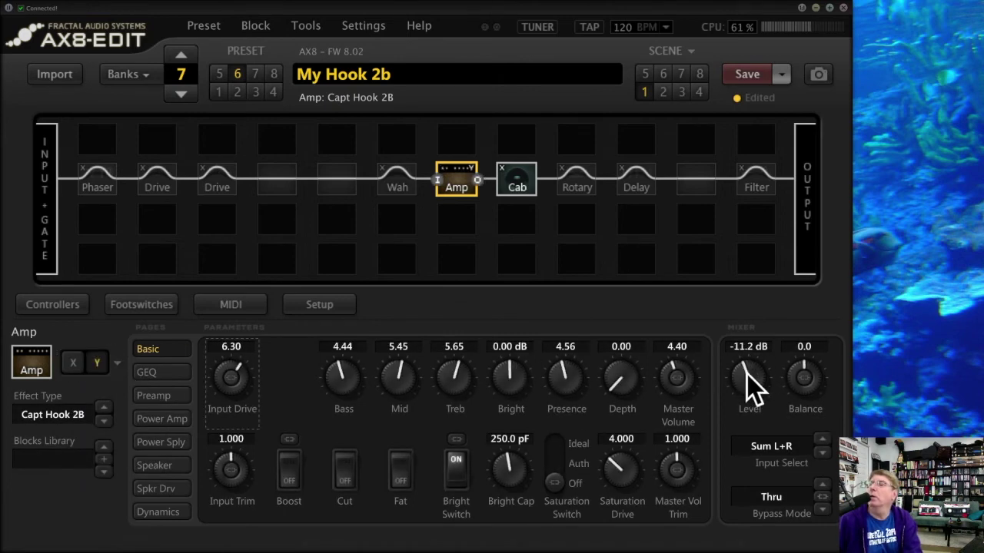
drag(747, 365, 752, 357)
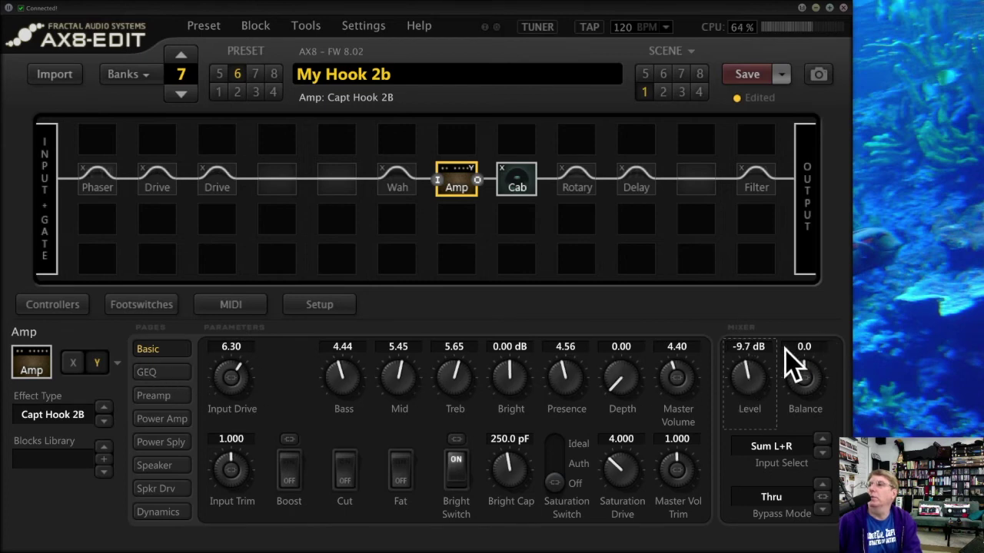
Step: Check the Amp in scene 2 with its Y state, and return to scene 1 with the Amp on X
click(664, 91)
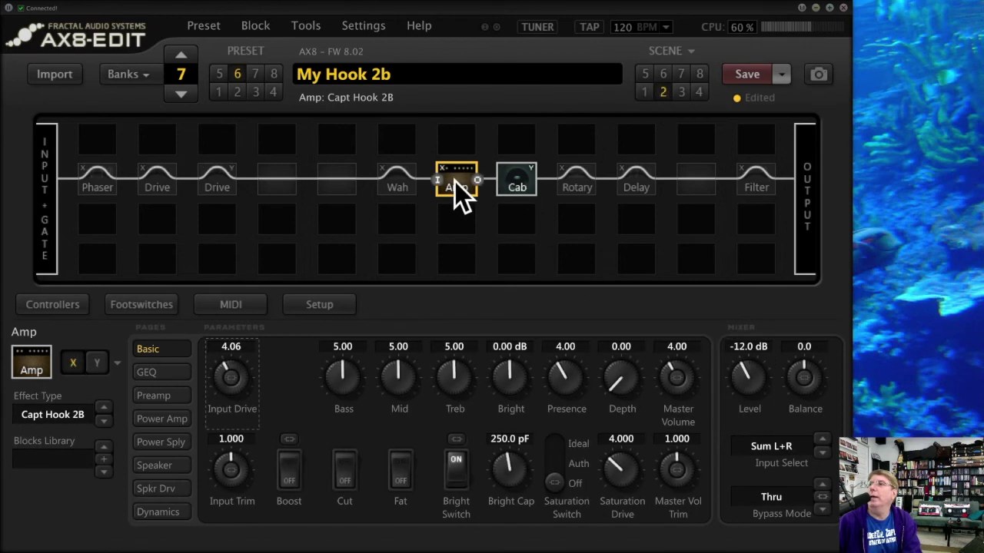
click(466, 178)
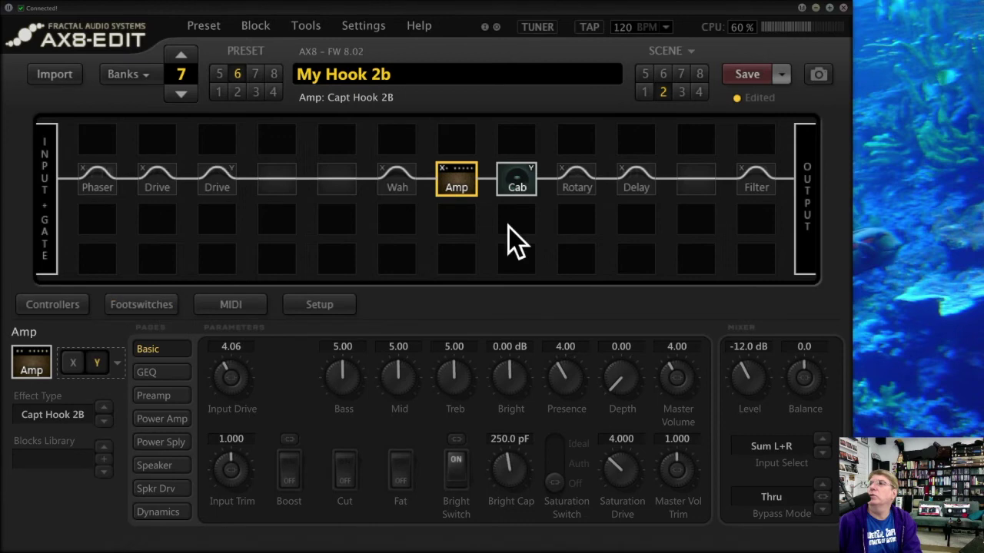
click(644, 91)
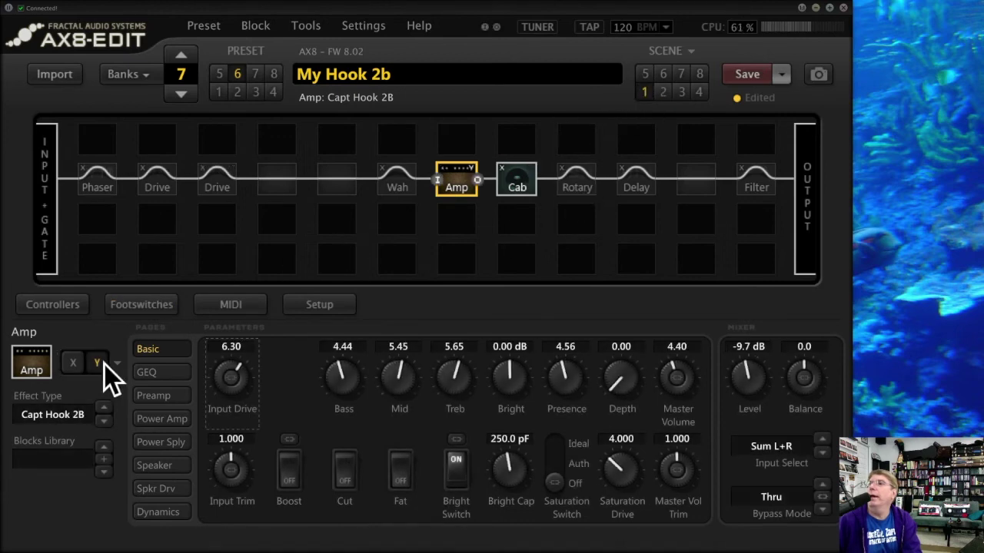
click(72, 364)
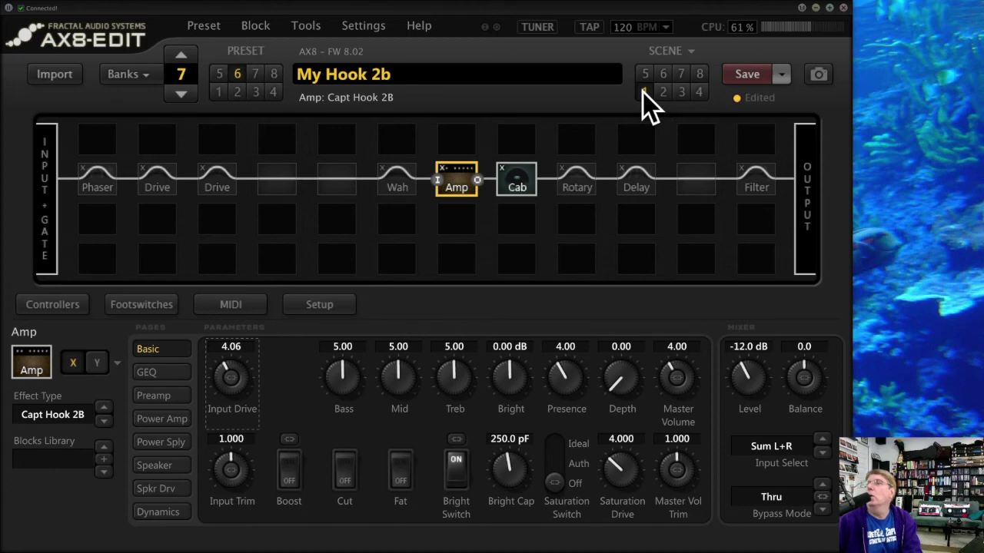
Step: Review the preset footswitch assignments and the options available for footswitch 8
click(140, 295)
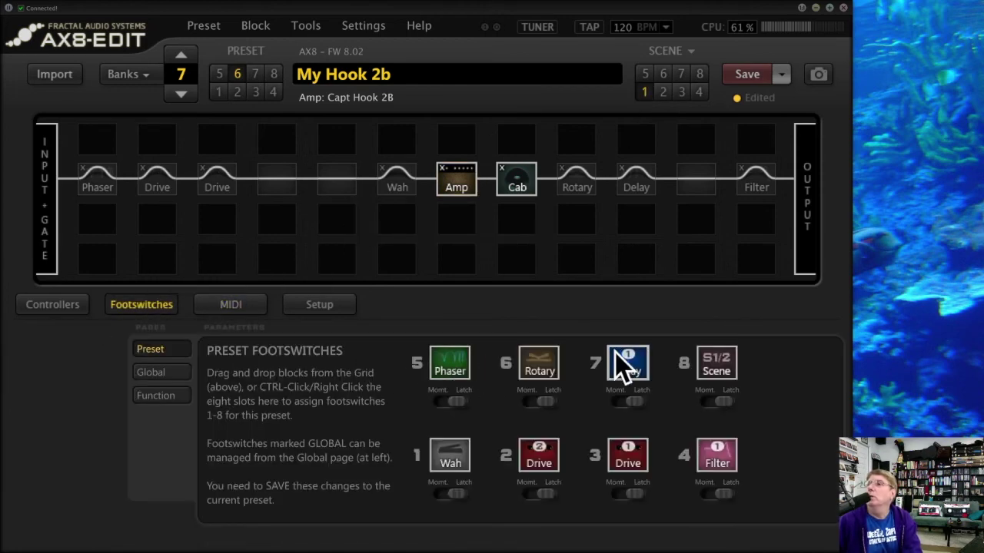
right_click(710, 372)
click(686, 221)
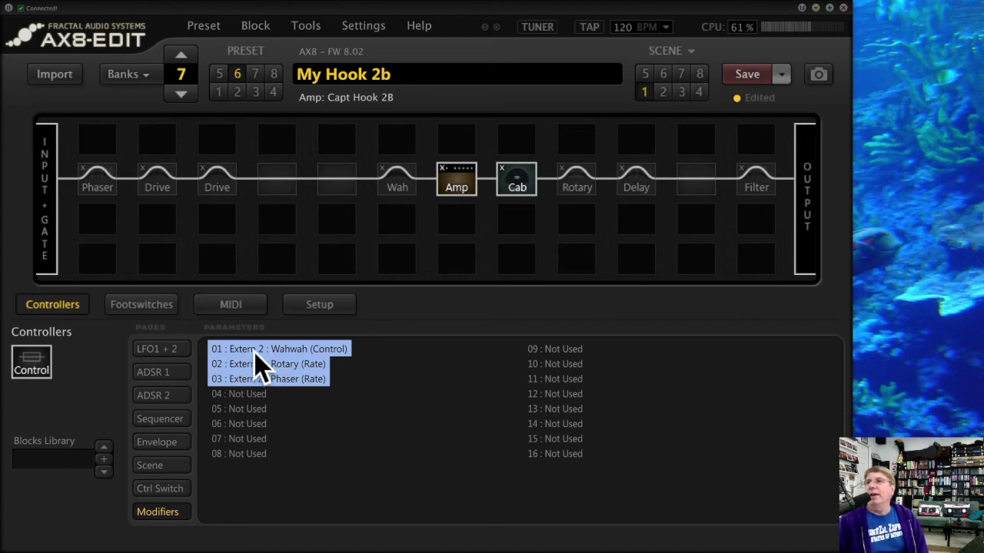
Step: Inspect the modifier settings on the Wah block's Control parameter
click(395, 179)
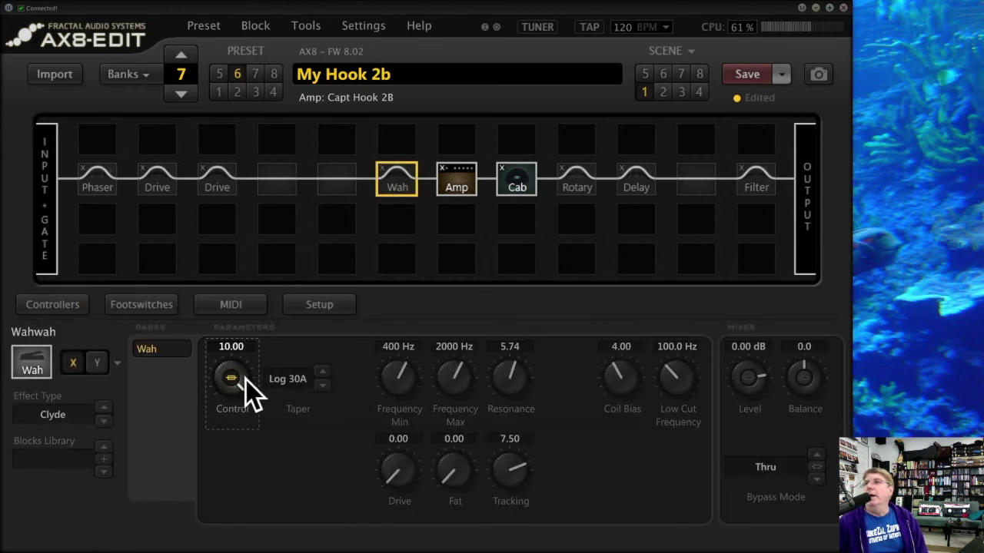
click(233, 378)
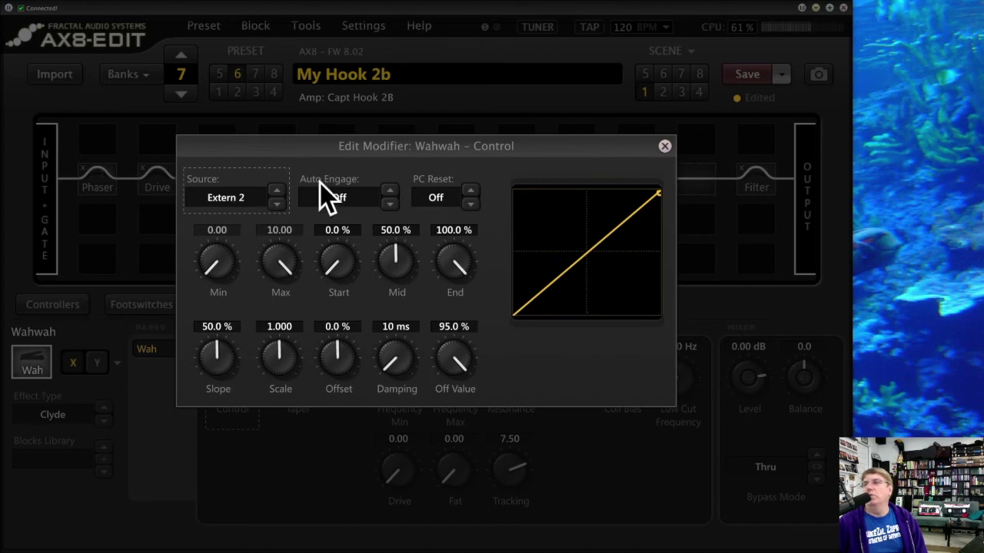
click(665, 145)
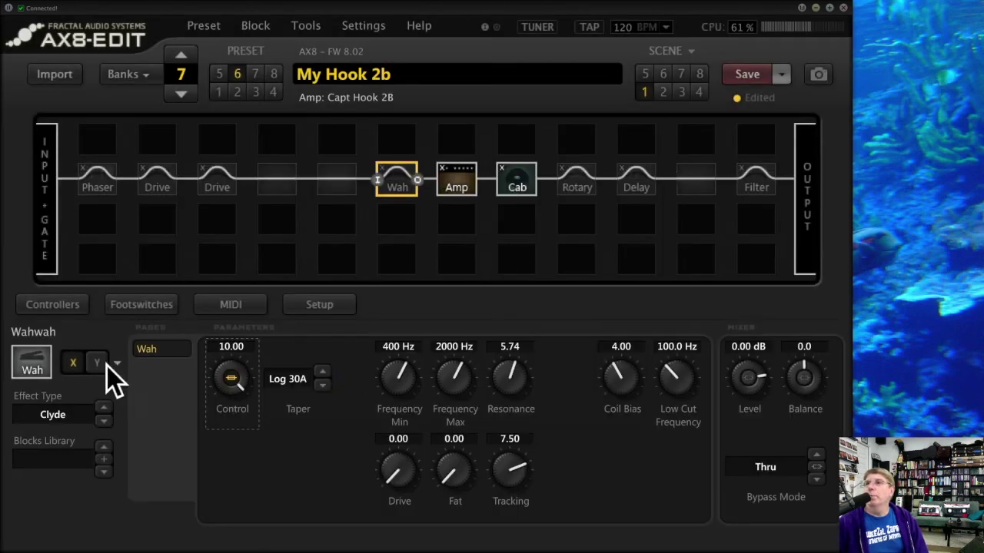
Step: Review the preset's modifier list and inspect the modifier settings on the Phaser's Rate parameter
click(53, 302)
click(152, 509)
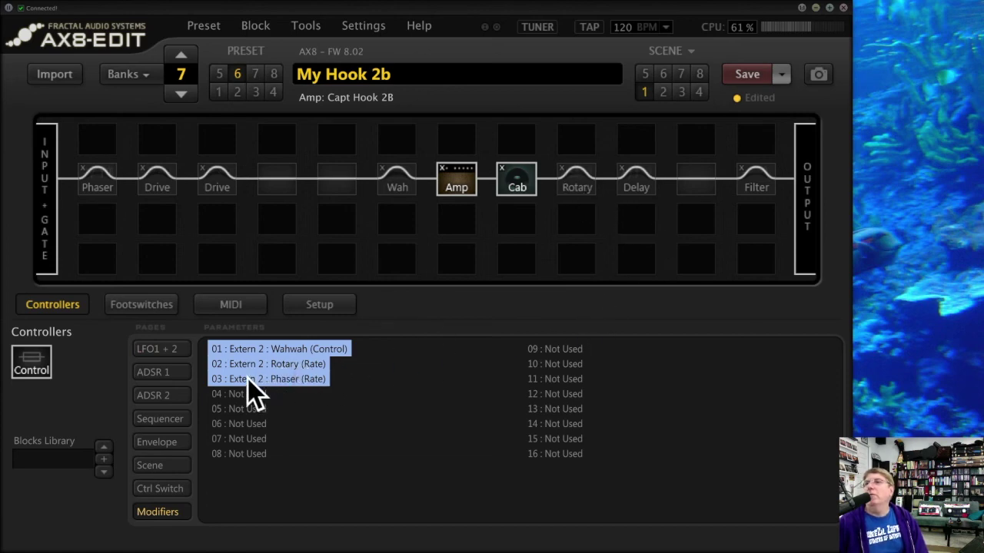
click(98, 176)
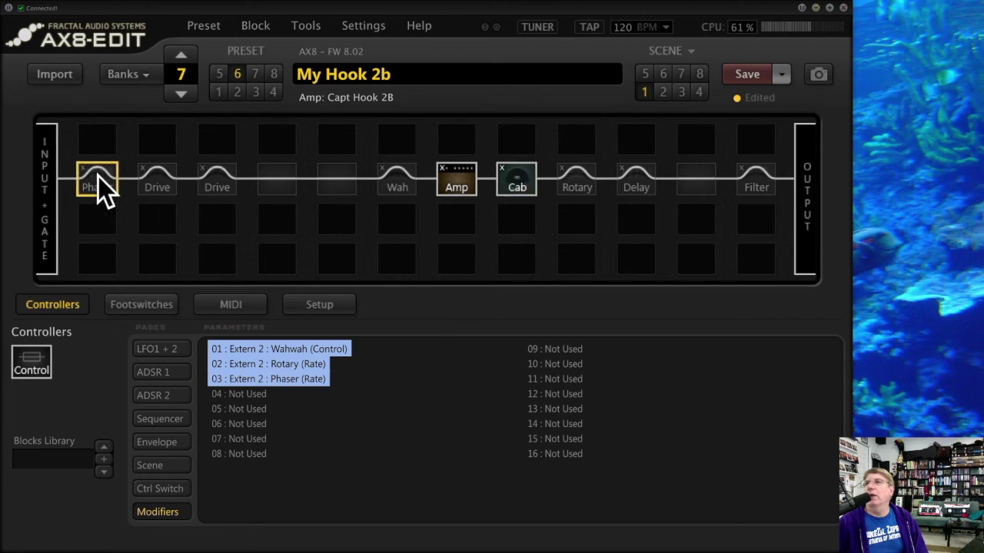
right_click(229, 378)
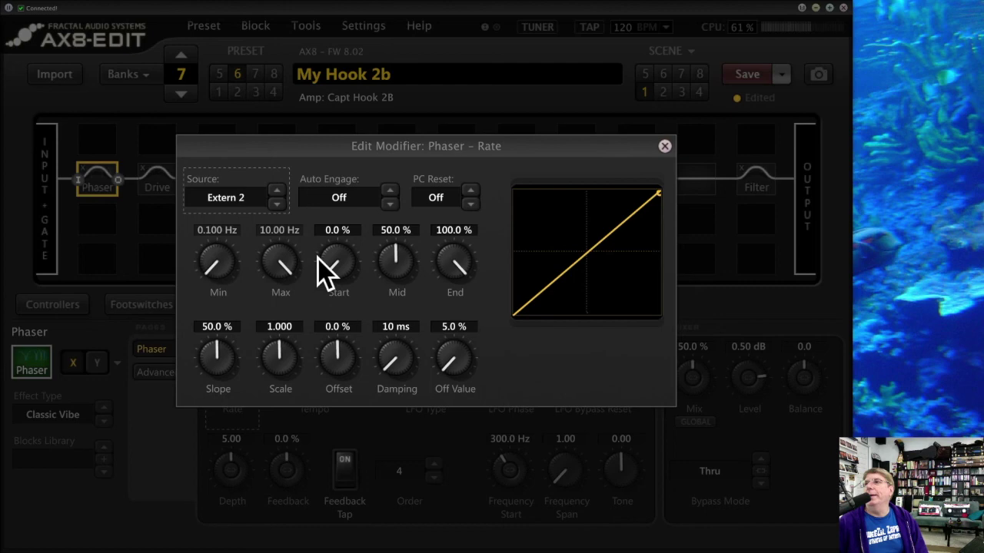
click(665, 145)
Step: Inspect the modifier settings and response curve on the Rotary block's Rate parameter
click(571, 181)
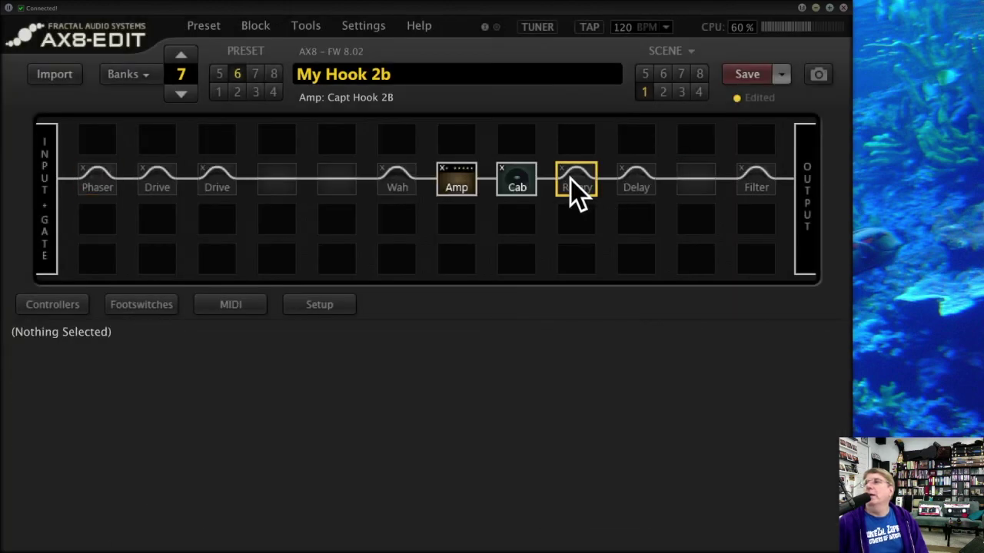
double_click(216, 369)
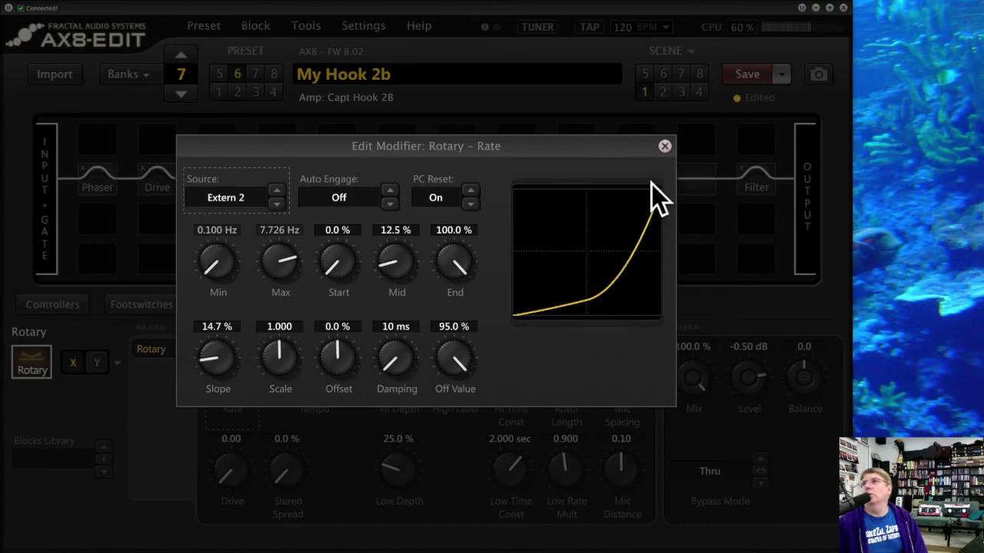
click(665, 145)
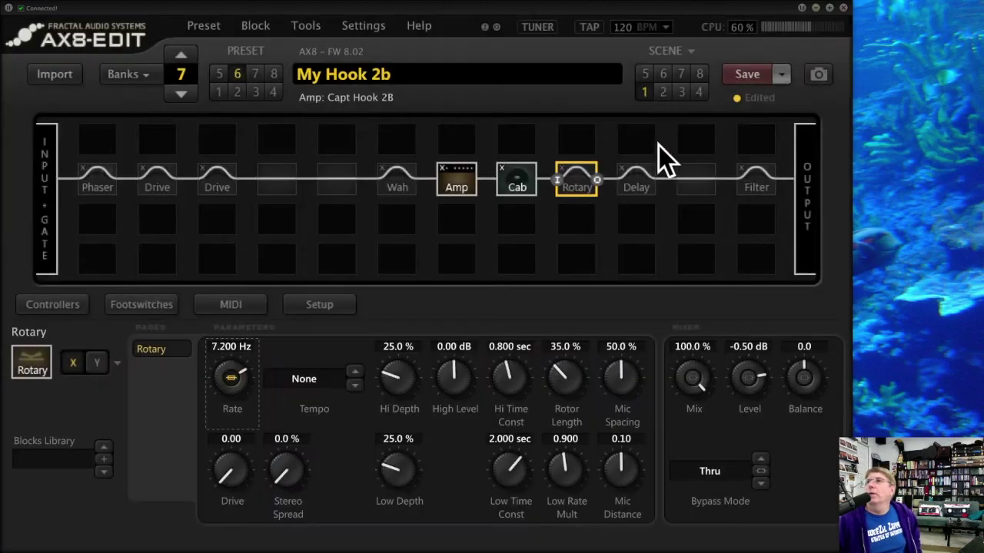
Step: Recheck the Wah block's Control modifier to compare its curve with the Rotary's
click(393, 183)
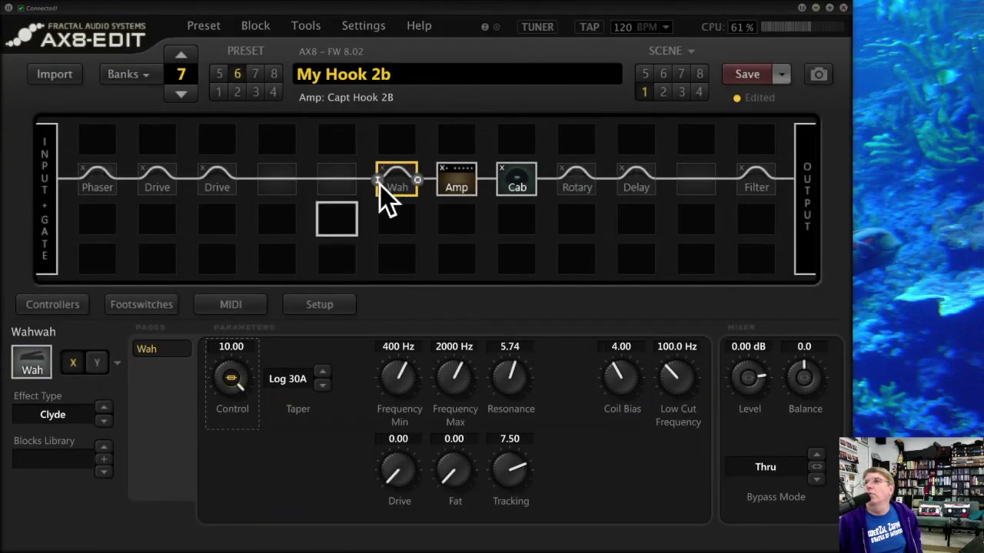
double_click(225, 373)
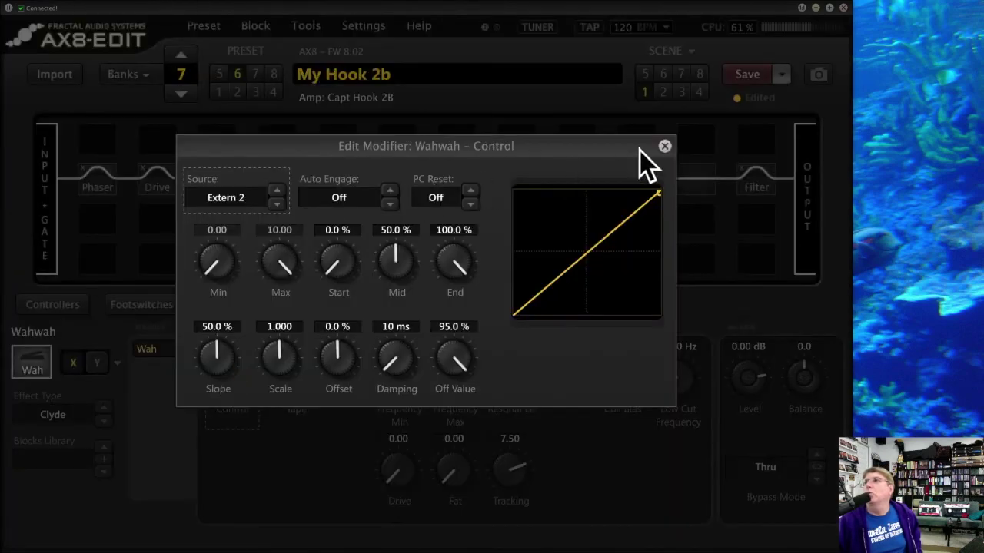
click(664, 146)
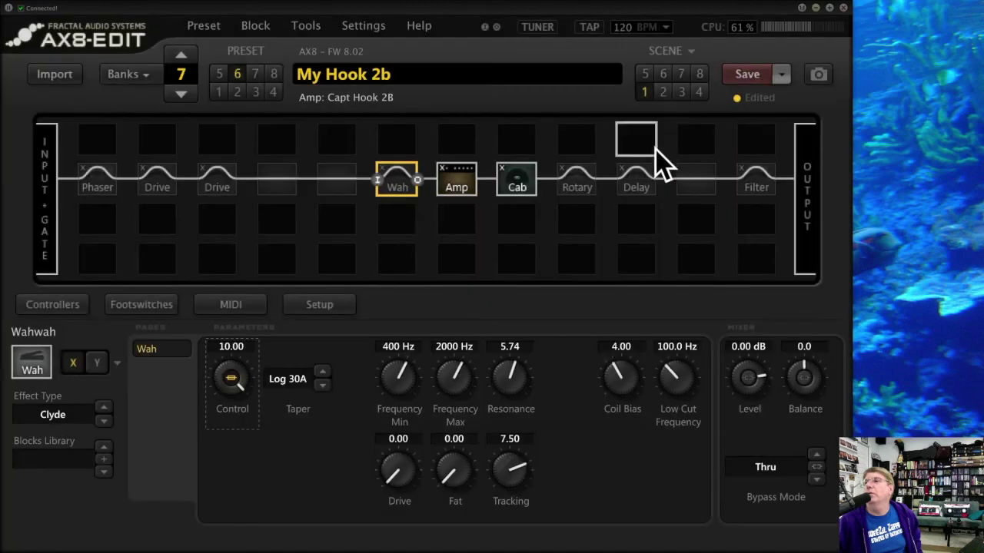
Step: Open the Rotary Rate modifier directly from the preset's modifier list
click(67, 305)
click(160, 512)
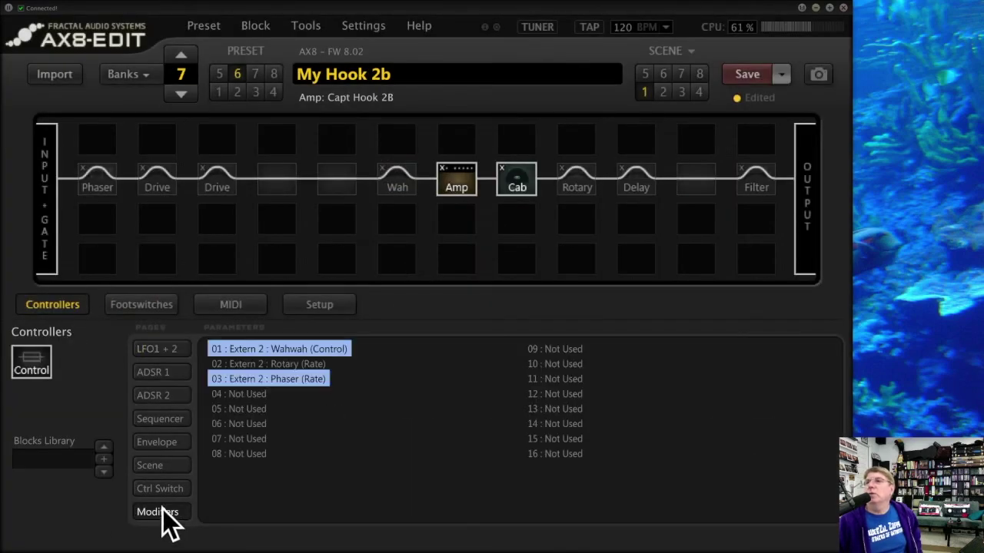
ctrl+click(304, 365)
double_click(304, 364)
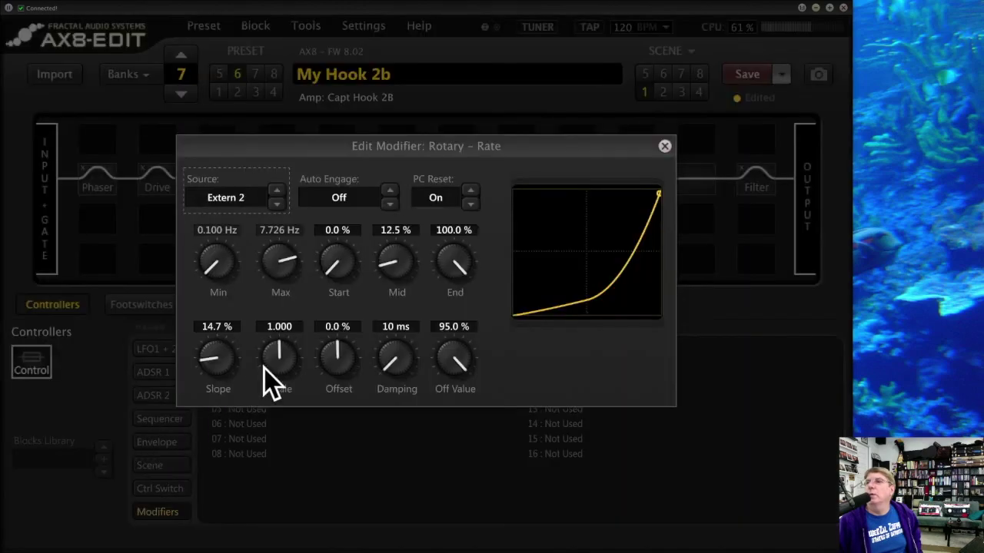